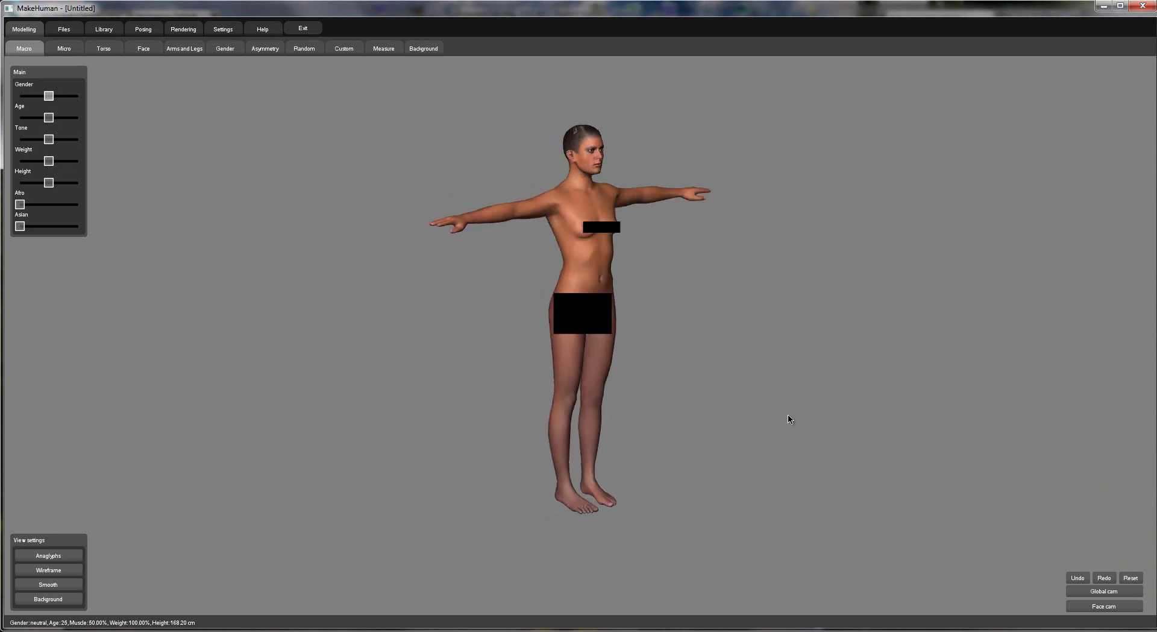
# - Examine the default figure's body and face from several angles and distances
pyautogui.moveTo(787, 381); pyautogui.dragTo(764, 345)
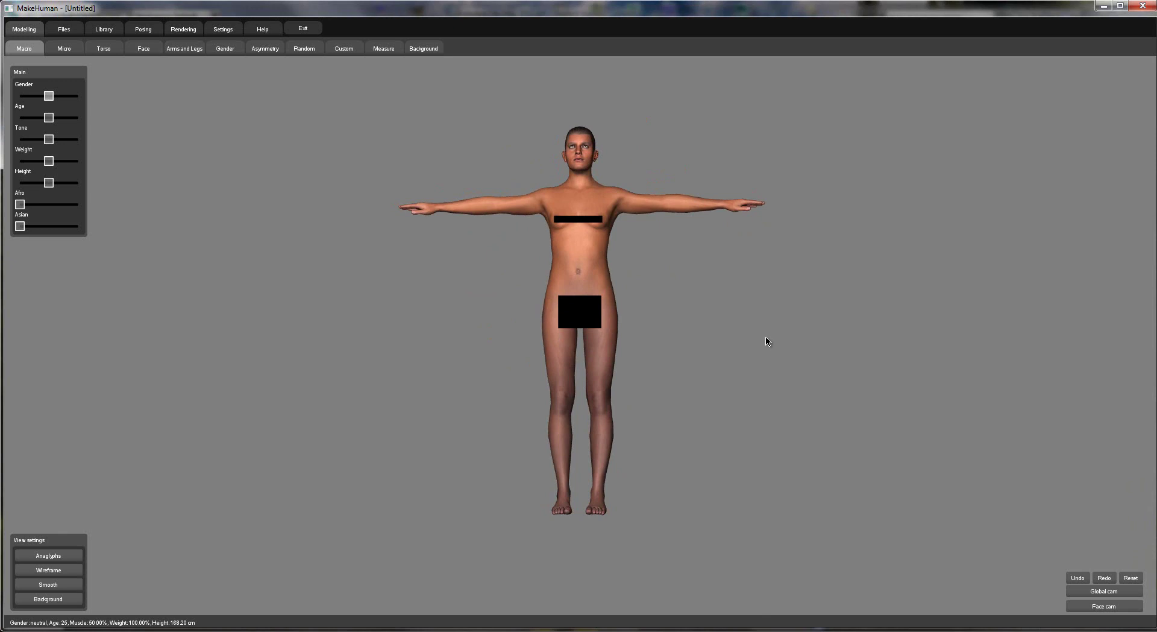
pyautogui.moveTo(724, 293); pyautogui.dragTo(693, 244)
pyautogui.scroll(10, 671, 266)
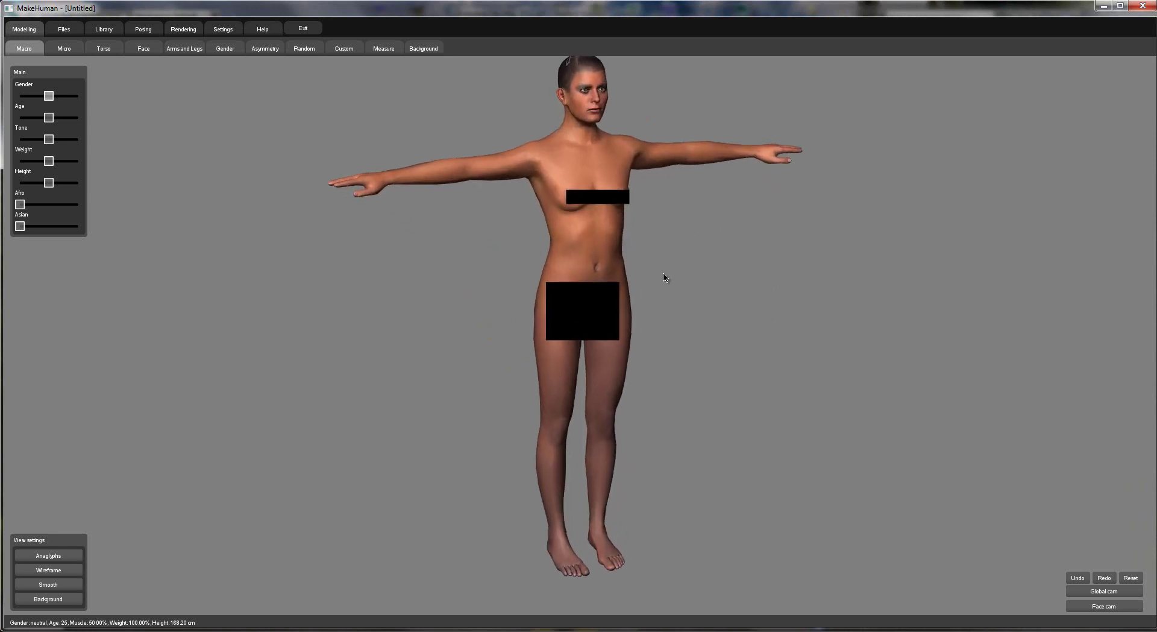
pyautogui.moveTo(670, 303); pyautogui.dragTo(666, 455, button='middle')
pyautogui.moveTo(666, 455); pyautogui.dragTo(688, 444)
pyautogui.scroll(-1, 542, 253)
pyautogui.scroll(5, 542, 253)
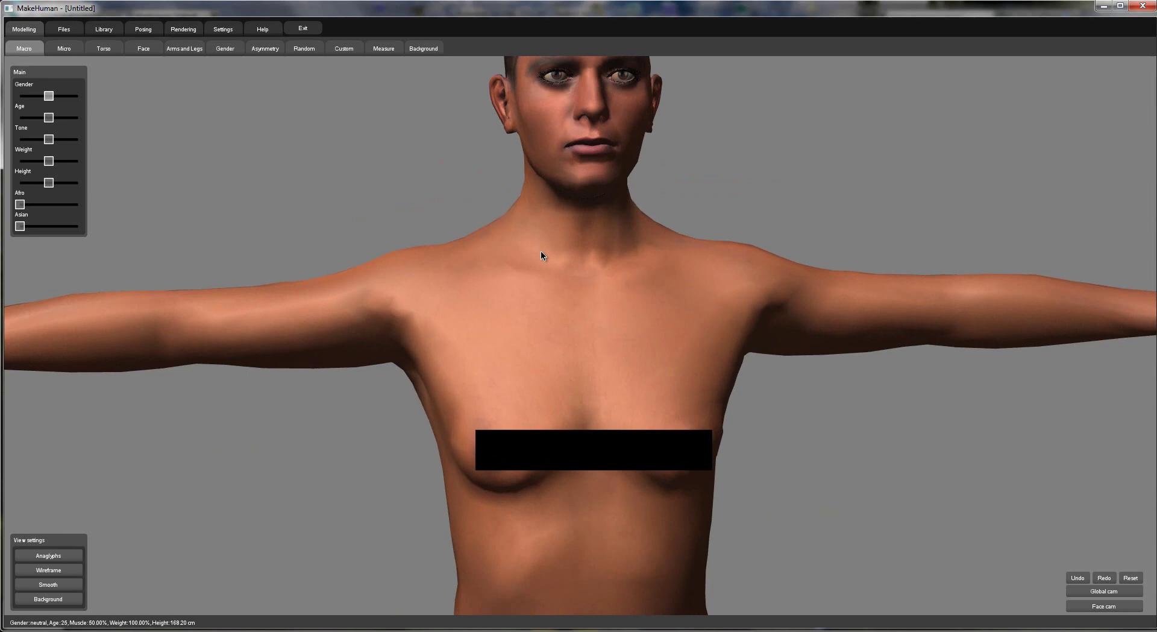
pyautogui.moveTo(651, 150); pyautogui.dragTo(614, 275)
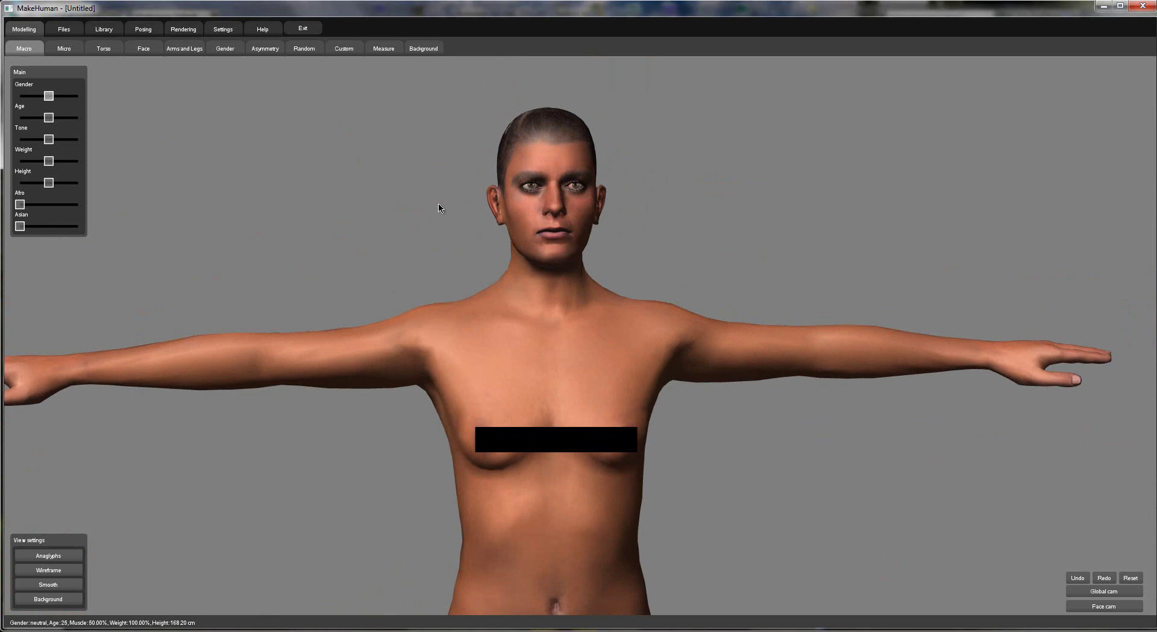
# - Set the figure's gender to fully male
pyautogui.moveTo(50, 98); pyautogui.dragTo(268, 103)
pyautogui.moveTo(774, 433)
pyautogui.mouseDown()
pyautogui.moveTo(778, 403)
pyautogui.moveTo(782, 441)
pyautogui.mouseUp()
pyautogui.click(225, 52)
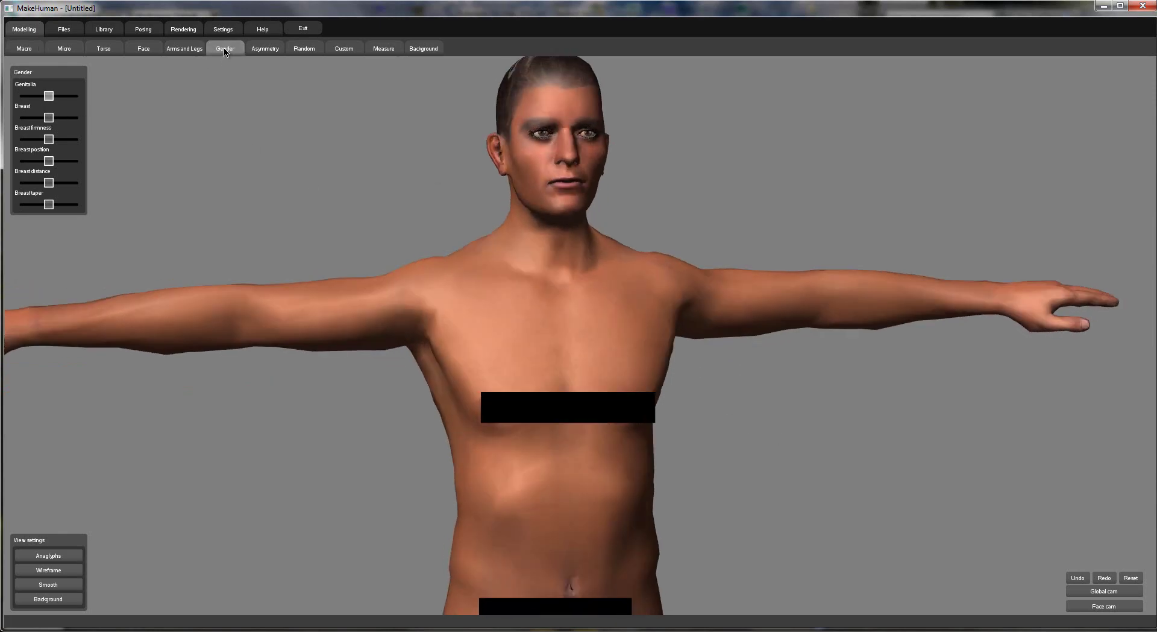
pyautogui.moveTo(50, 98); pyautogui.dragTo(210, 99)
pyautogui.moveTo(72, 98); pyautogui.dragTo(51, 106)
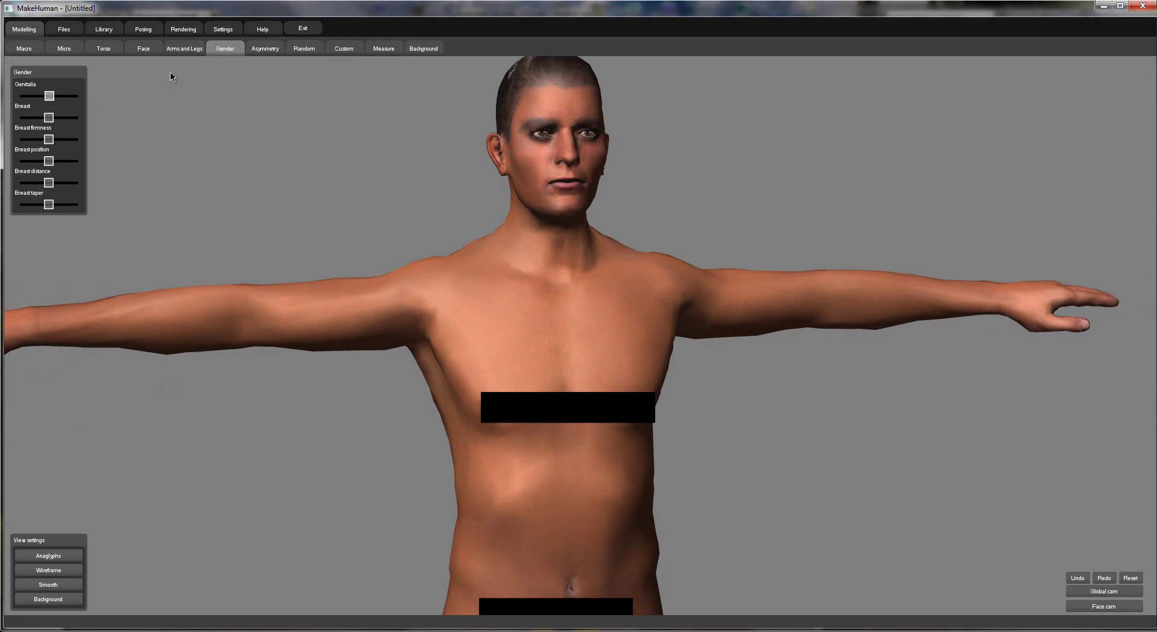
# - Reshape the head by raising all seven head-shape sliders, pushing the round shape furthest
pyautogui.click(144, 52)
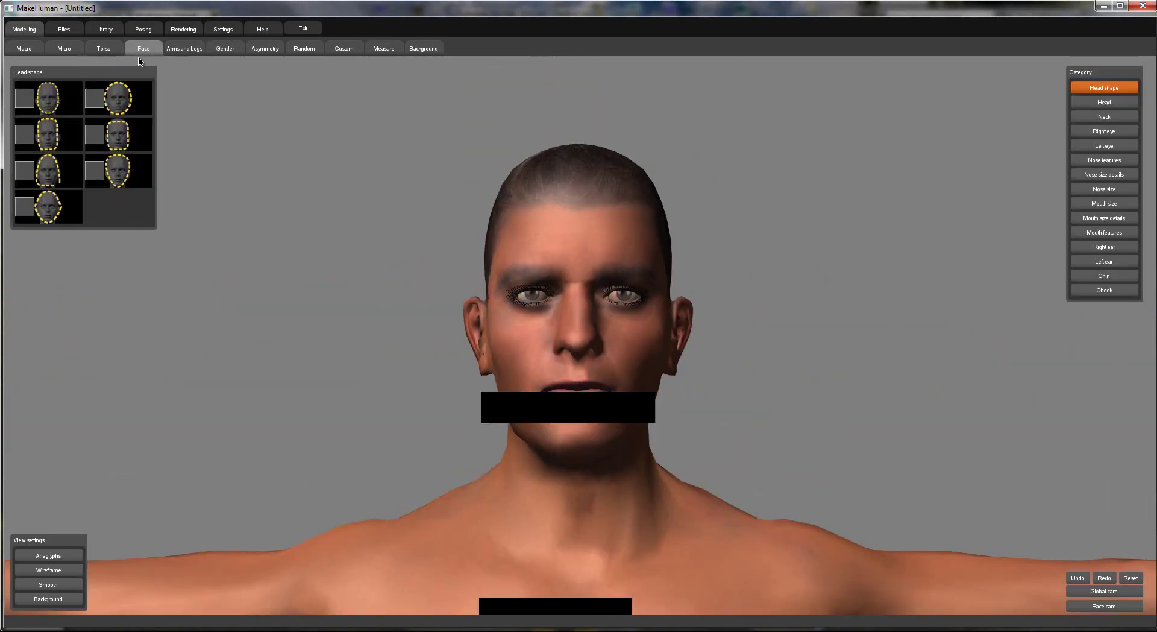
pyautogui.moveTo(553, 381)
pyautogui.mouseDown()
pyautogui.moveTo(531, 326)
pyautogui.moveTo(550, 379)
pyautogui.mouseUp()
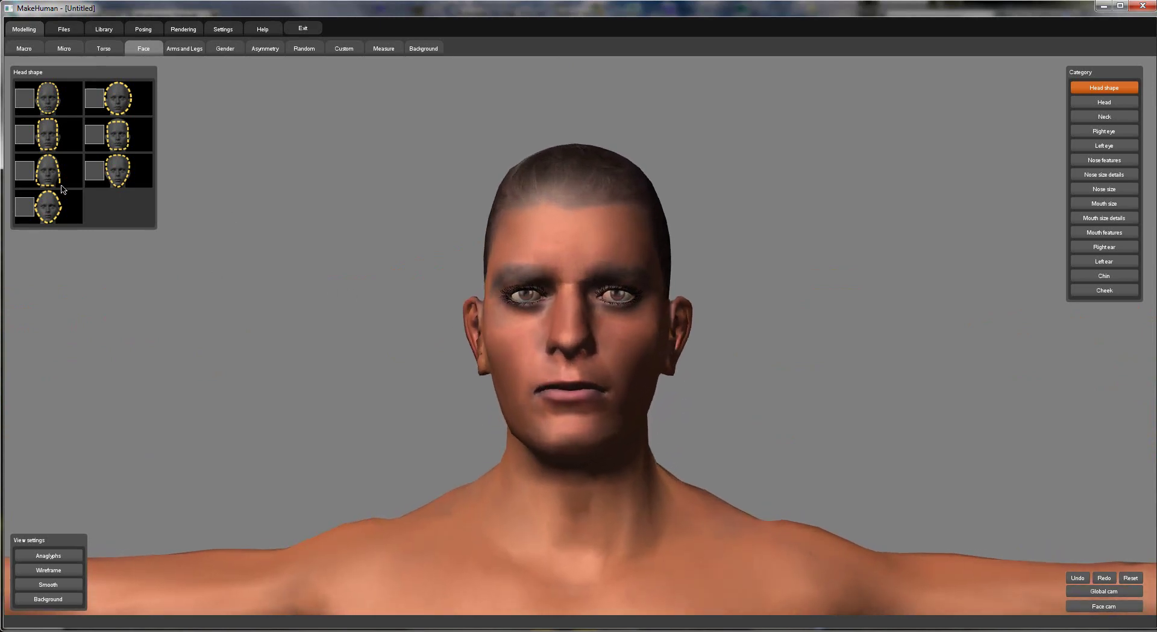
pyautogui.click(44, 104)
pyautogui.click(48, 123)
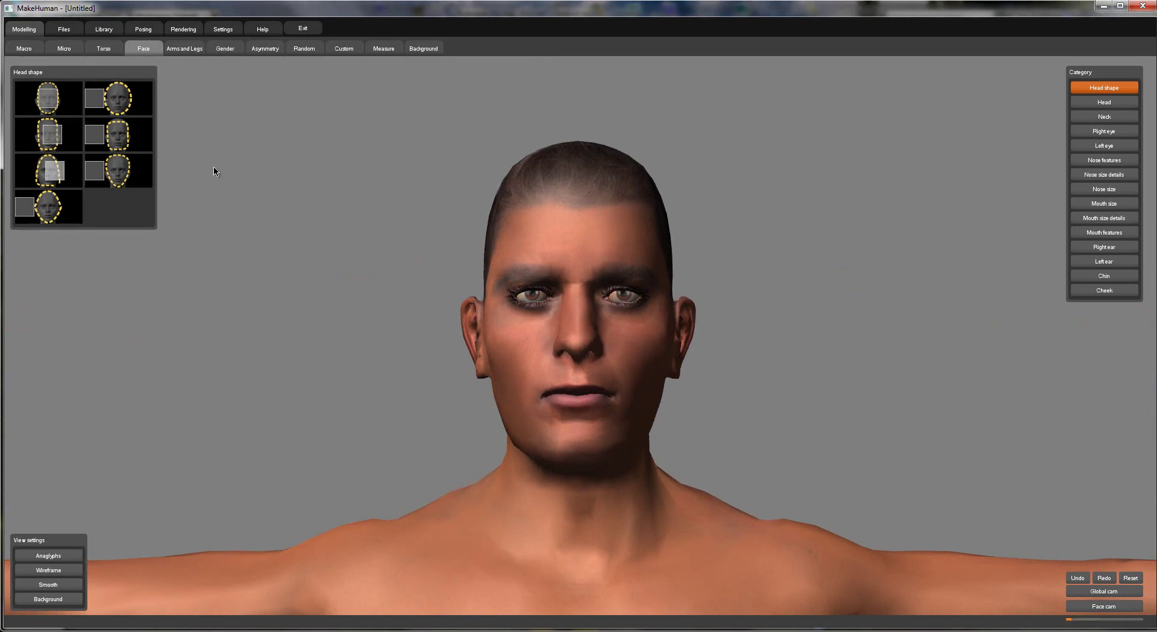
pyautogui.click(132, 151)
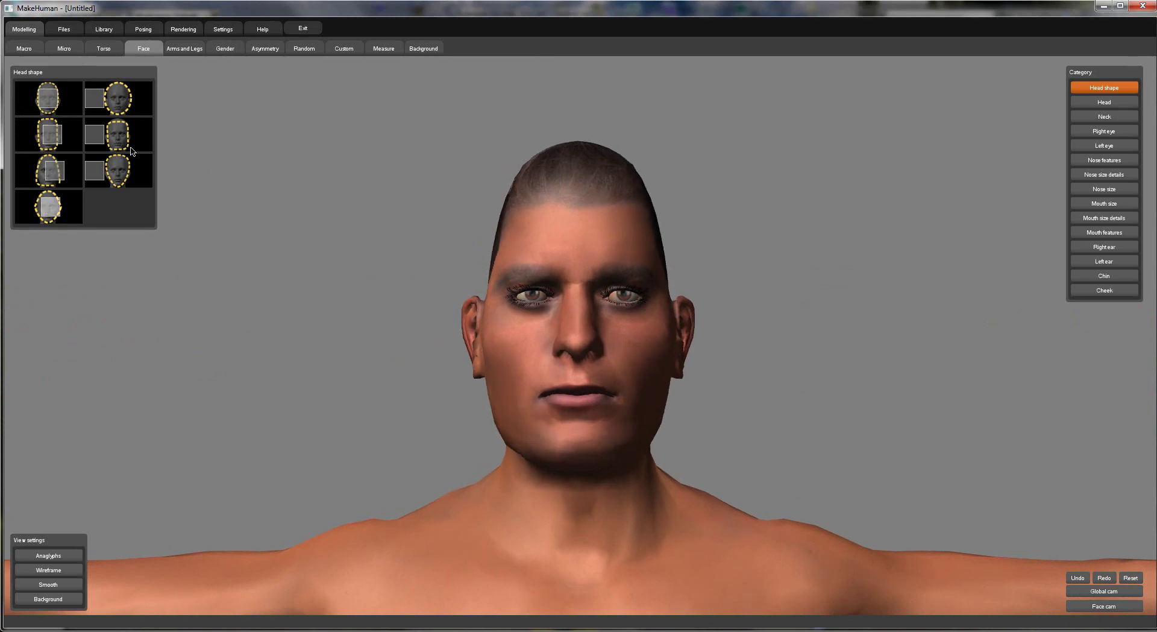
pyautogui.click(132, 151)
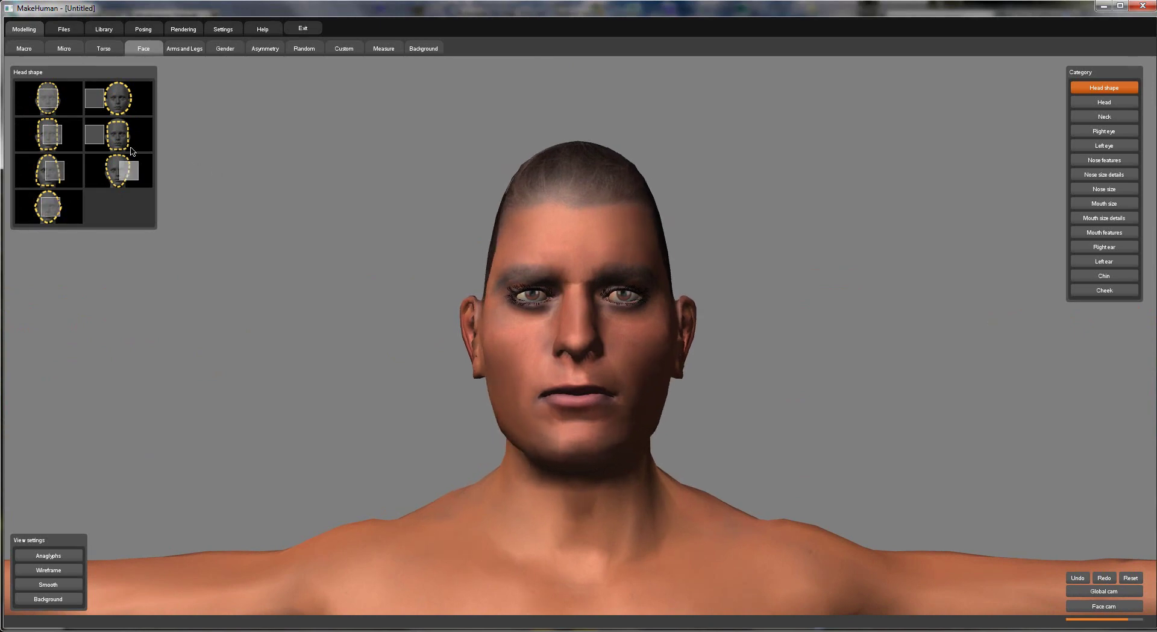
pyautogui.click(132, 151)
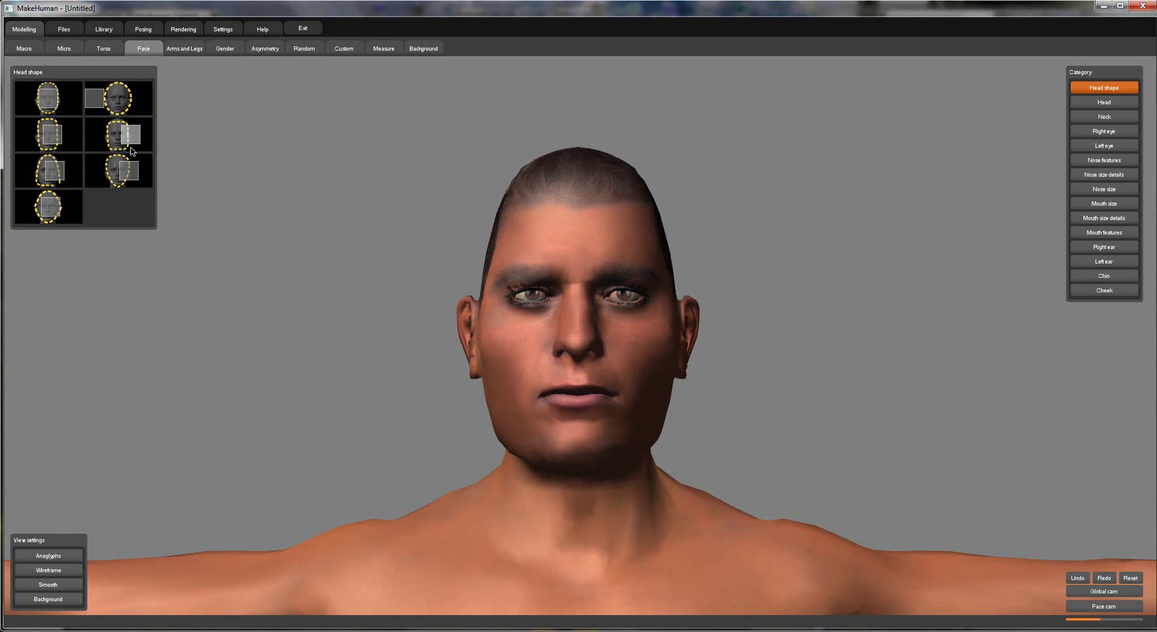
pyautogui.click(140, 100)
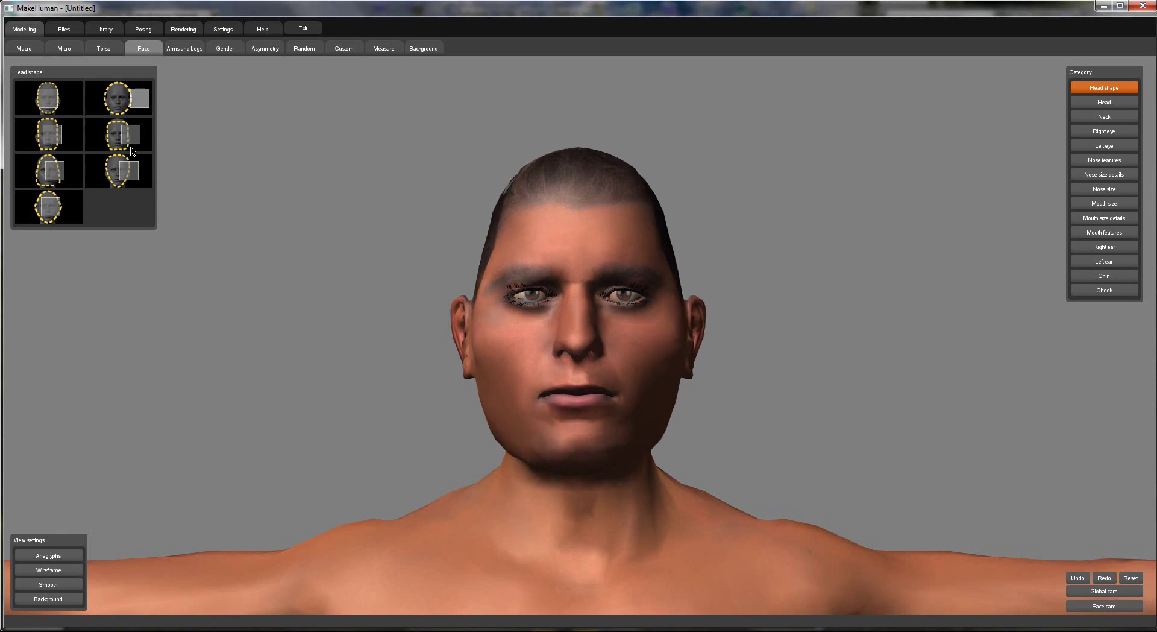
# - Apply the brown-male-young skin from the library to the figure
pyautogui.moveTo(713, 447); pyautogui.dragTo(724, 492)
pyautogui.scroll(-5, 713, 496)
pyautogui.scroll(-4, 701, 488)
pyautogui.scroll(9, 674, 475)
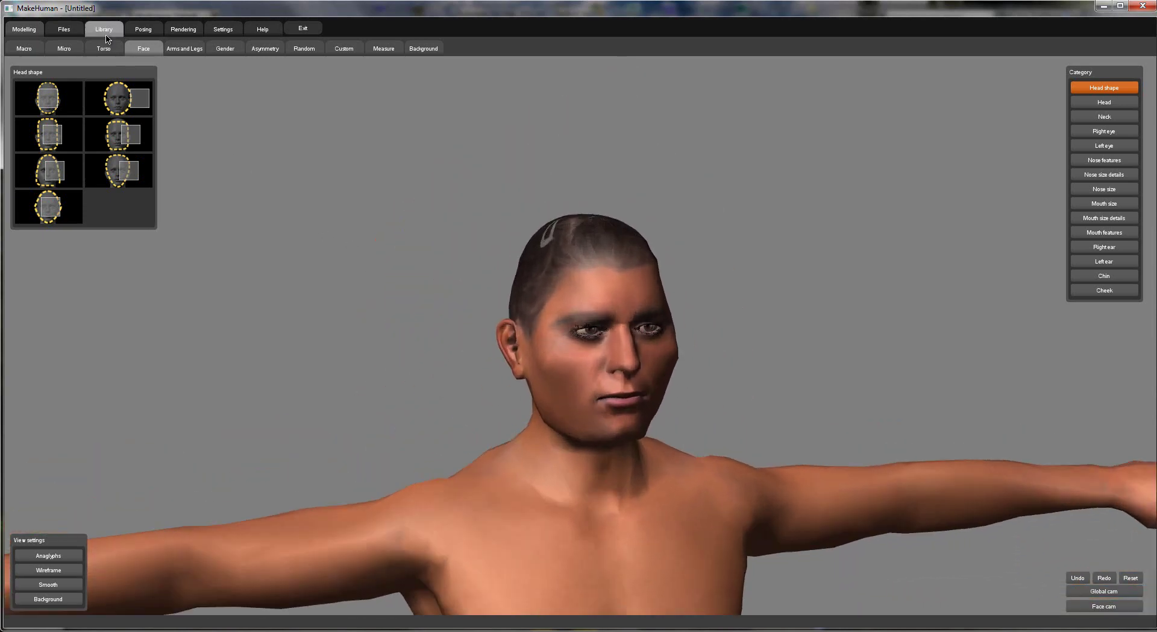
pyautogui.click(106, 36)
pyautogui.click(544, 341)
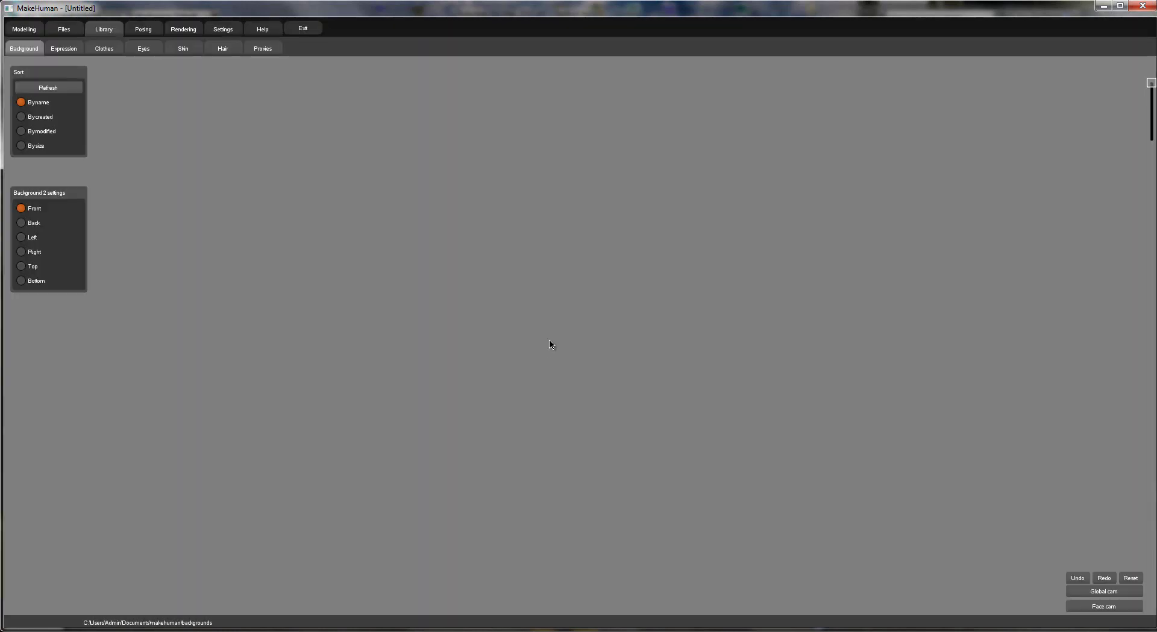
pyautogui.click(1103, 606)
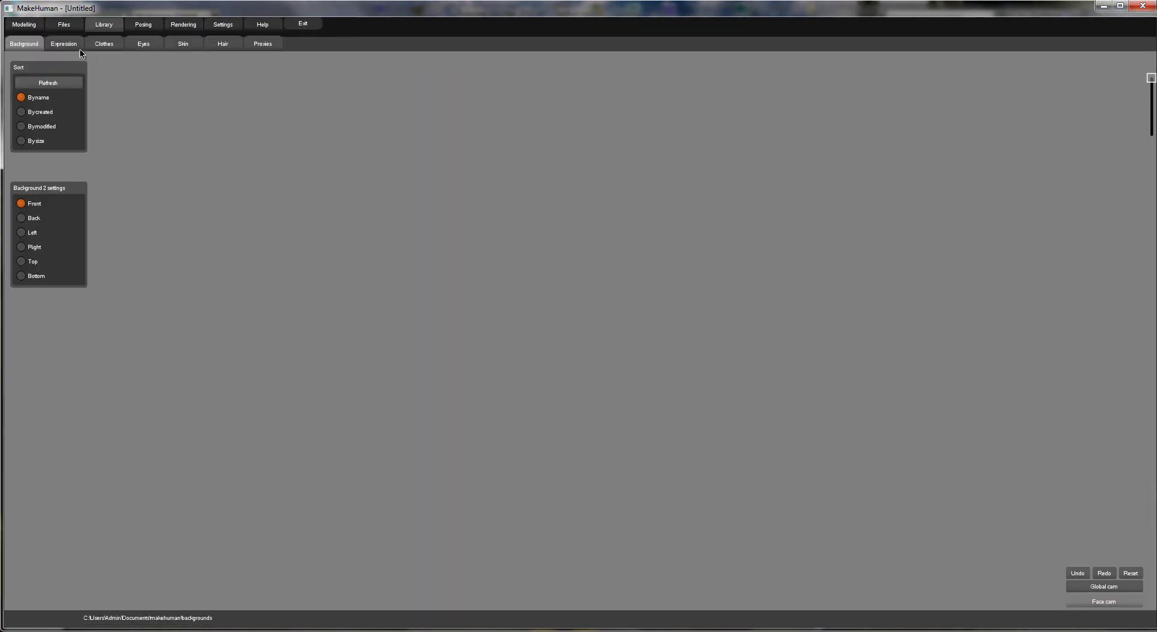
pyautogui.click(189, 46)
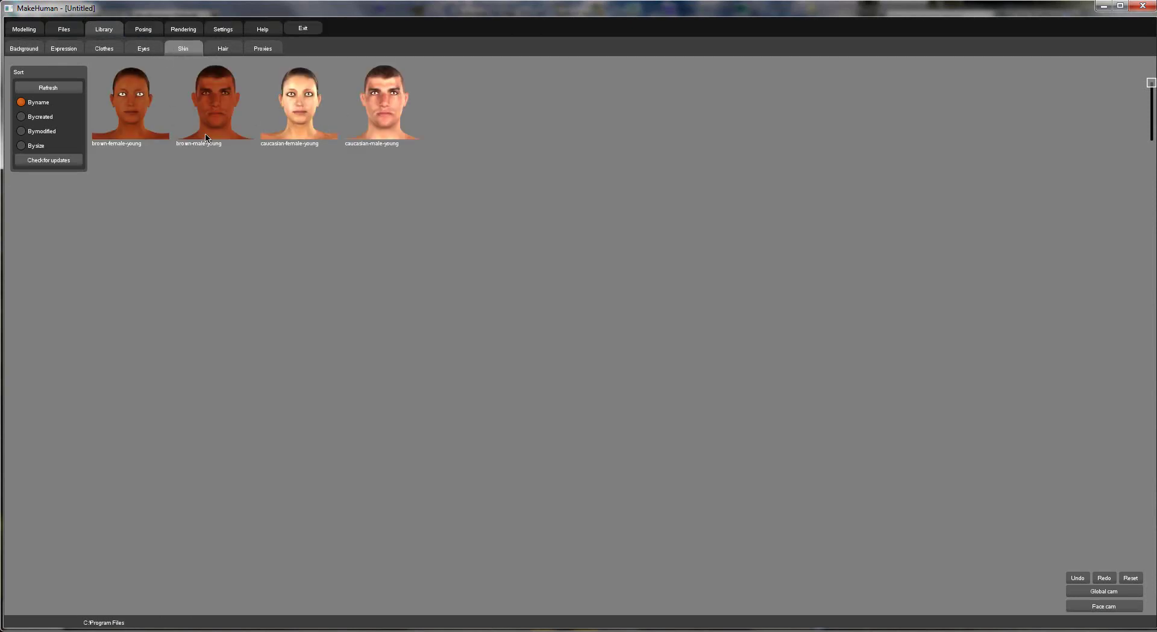
pyautogui.click(201, 108)
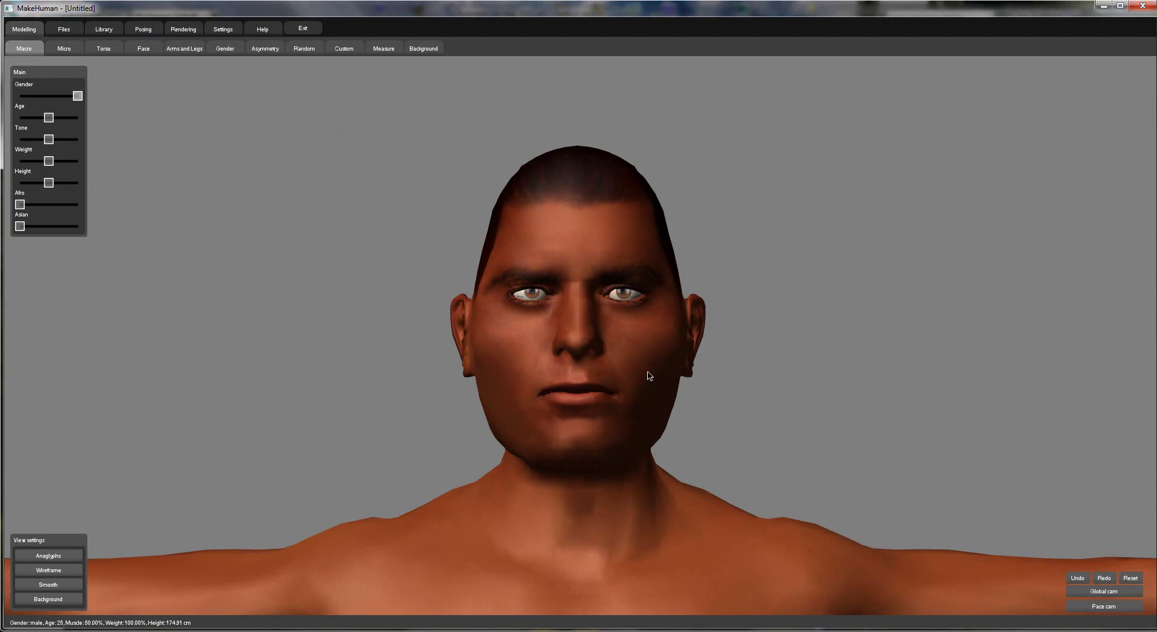
# - Examine the skinned figure's eyes, eyebrows and eyelashes close up and its whole body from different angles
pyautogui.moveTo(651, 382); pyautogui.dragTo(678, 389)
pyautogui.scroll(3, 679, 389)
pyautogui.scroll(-5, 672, 373)
pyautogui.scroll(8, 668, 363)
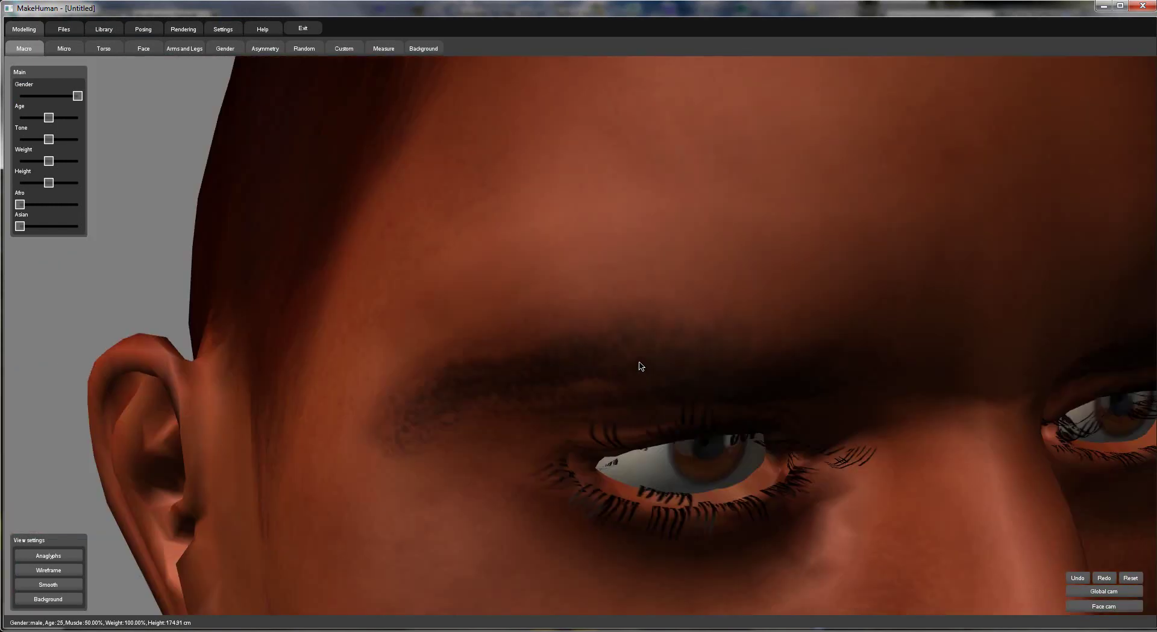
pyautogui.scroll(-5, 641, 365)
pyautogui.scroll(5, 621, 362)
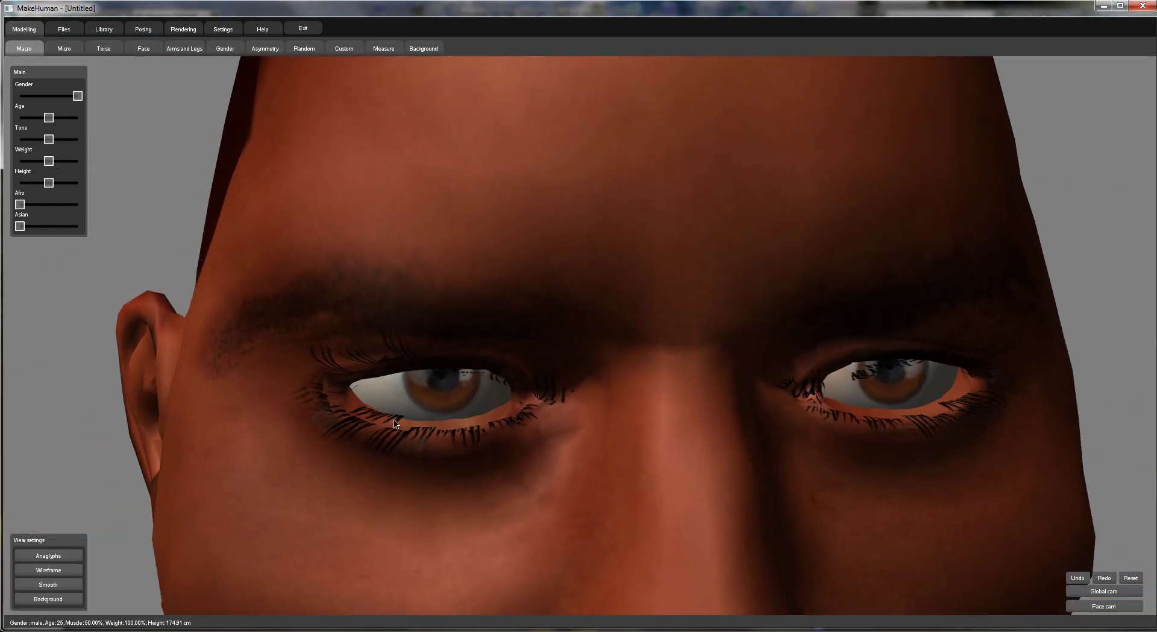
pyautogui.scroll(3, 398, 423)
pyautogui.scroll(-8, 533, 442)
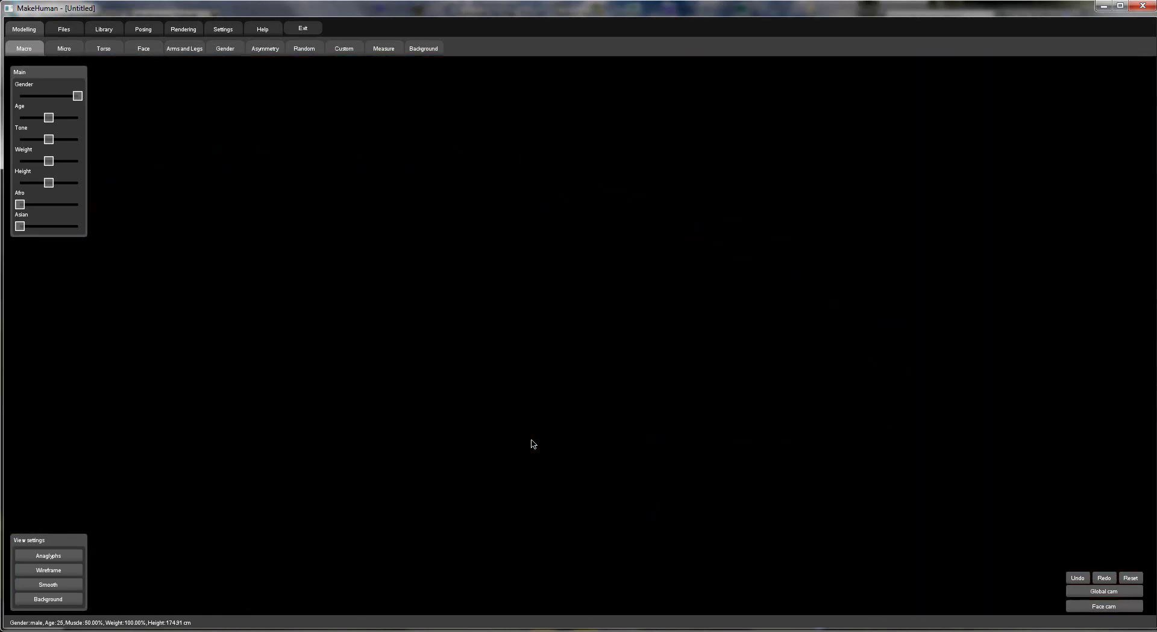
pyautogui.scroll(-5, 536, 435)
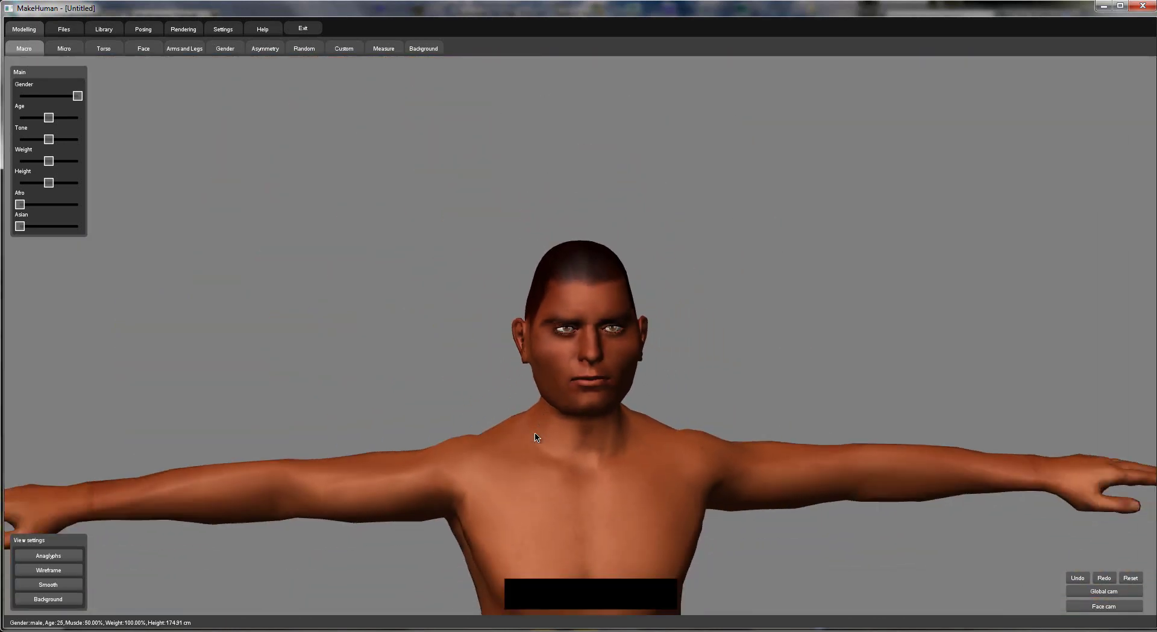
pyautogui.moveTo(718, 577); pyautogui.dragTo(693, 413, button='middle')
pyautogui.moveTo(692, 414)
pyautogui.mouseDown()
pyautogui.moveTo(772, 408)
pyautogui.moveTo(678, 404)
pyautogui.mouseUp()
pyautogui.press('1')
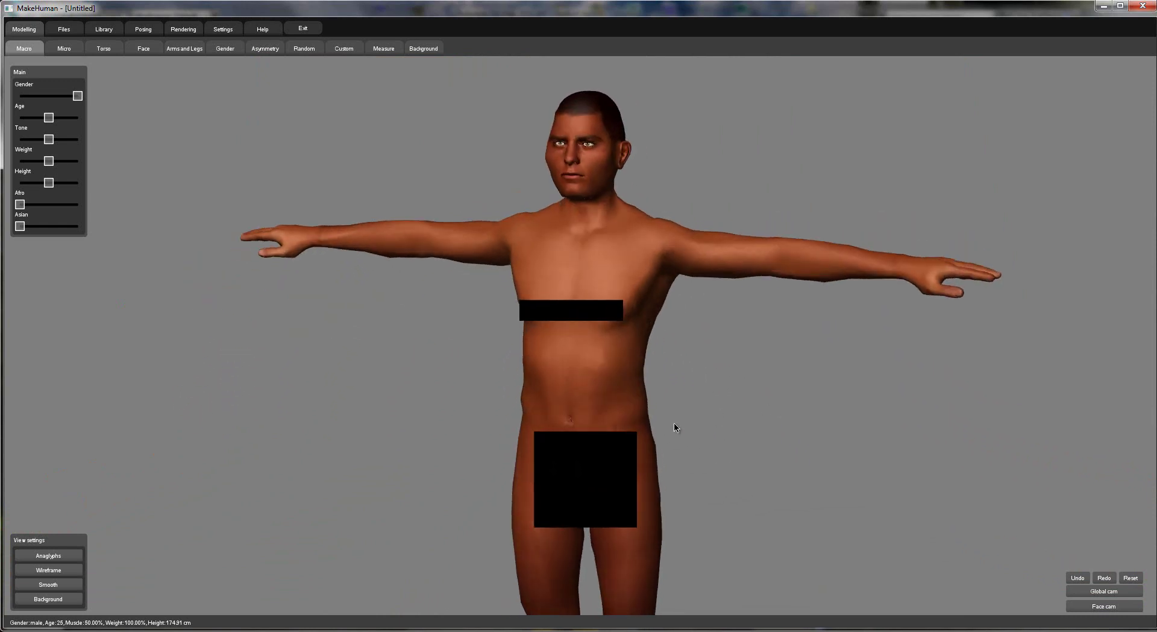
pyautogui.scroll(-3, 692, 431)
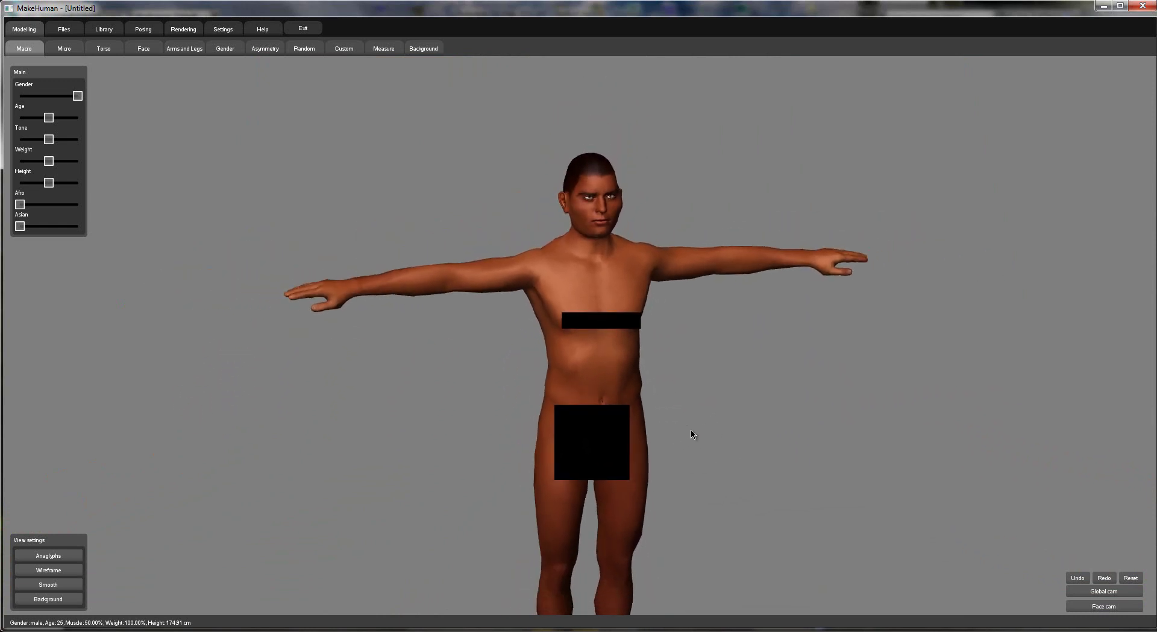
pyautogui.moveTo(692, 431)
pyautogui.mouseDown()
pyautogui.moveTo(691, 398)
pyautogui.moveTo(704, 413)
pyautogui.mouseUp()
pyautogui.moveTo(704, 413); pyautogui.dragTo(676, 400, button='middle')
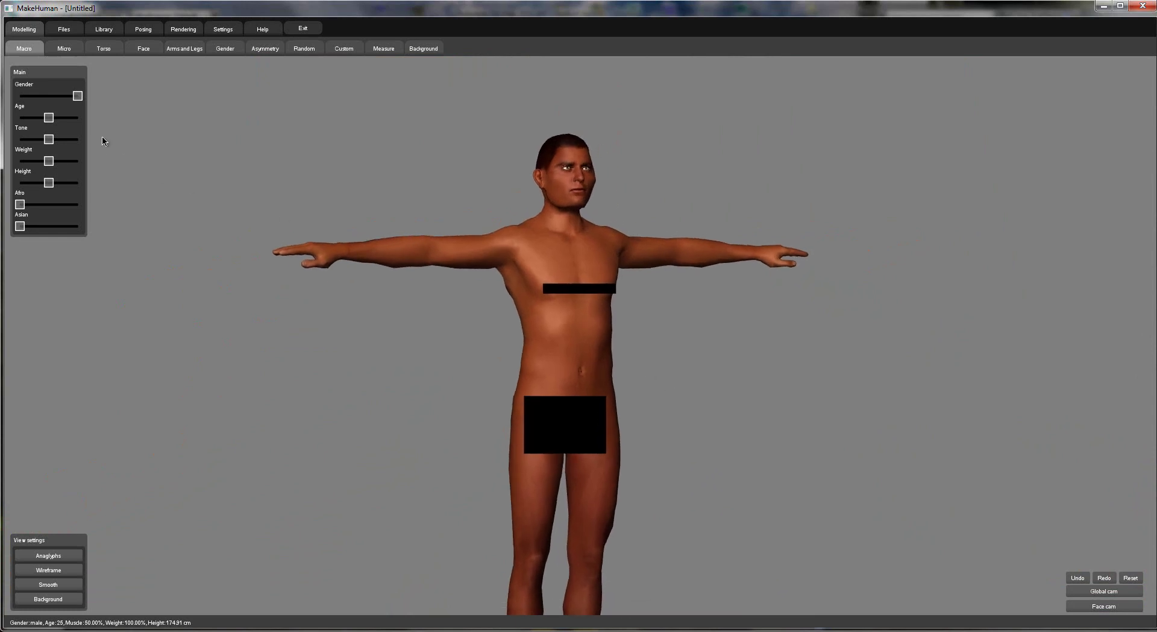
# - Set up a Collada (dae) export of the figure with the file name YouTubeMan
pyautogui.click(77, 29)
pyautogui.click(118, 53)
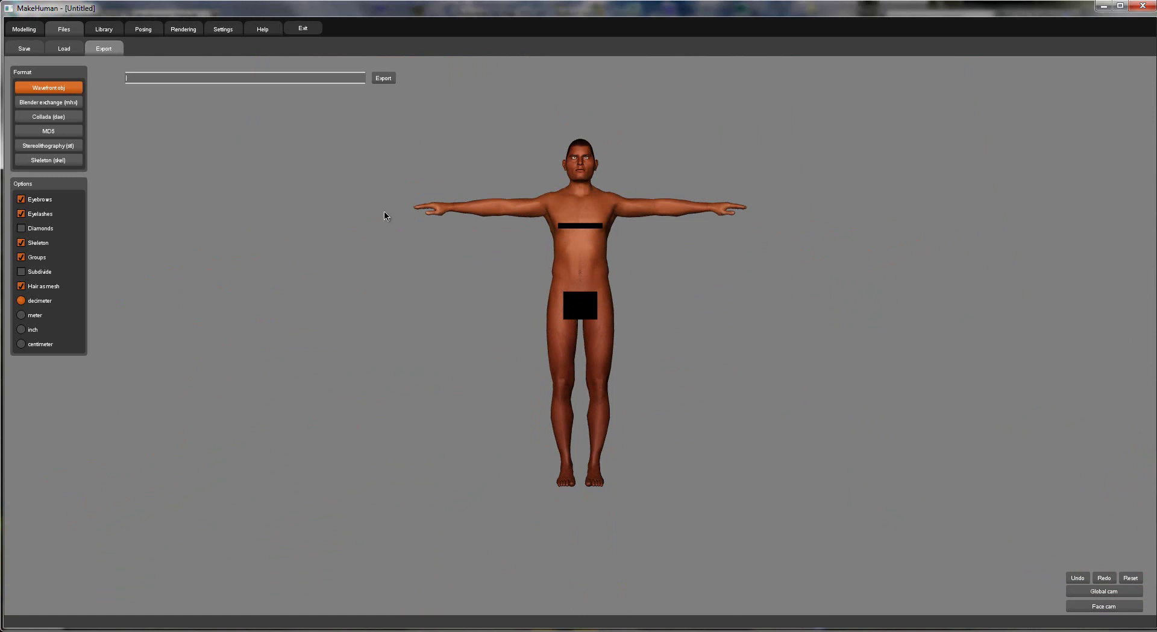
pyautogui.click(65, 117)
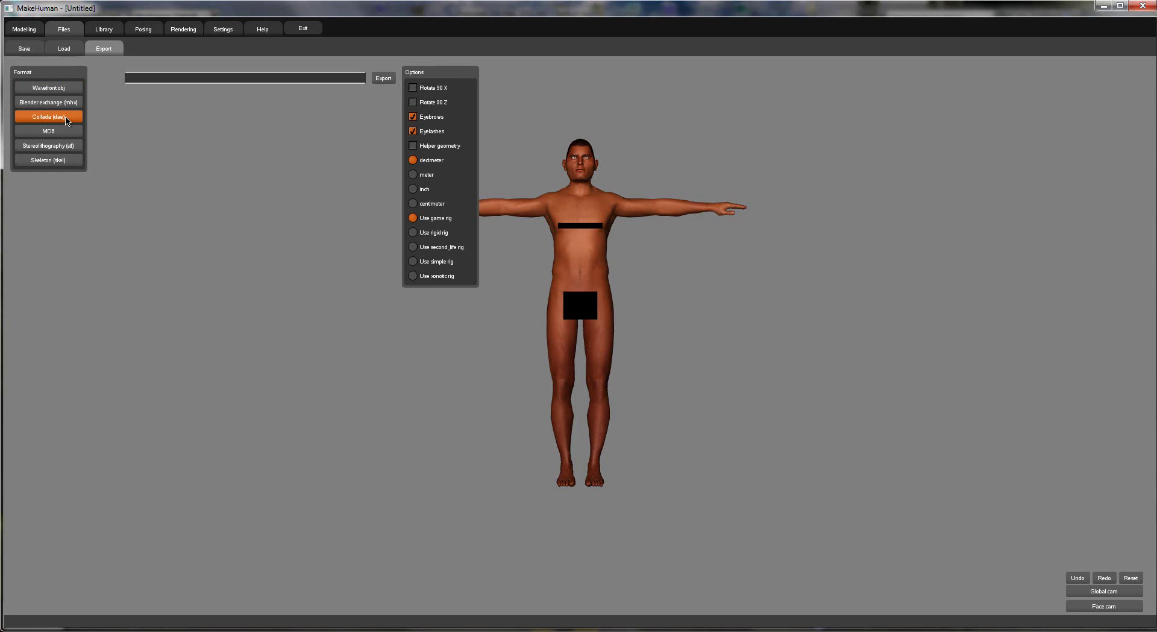
pyautogui.click(157, 81)
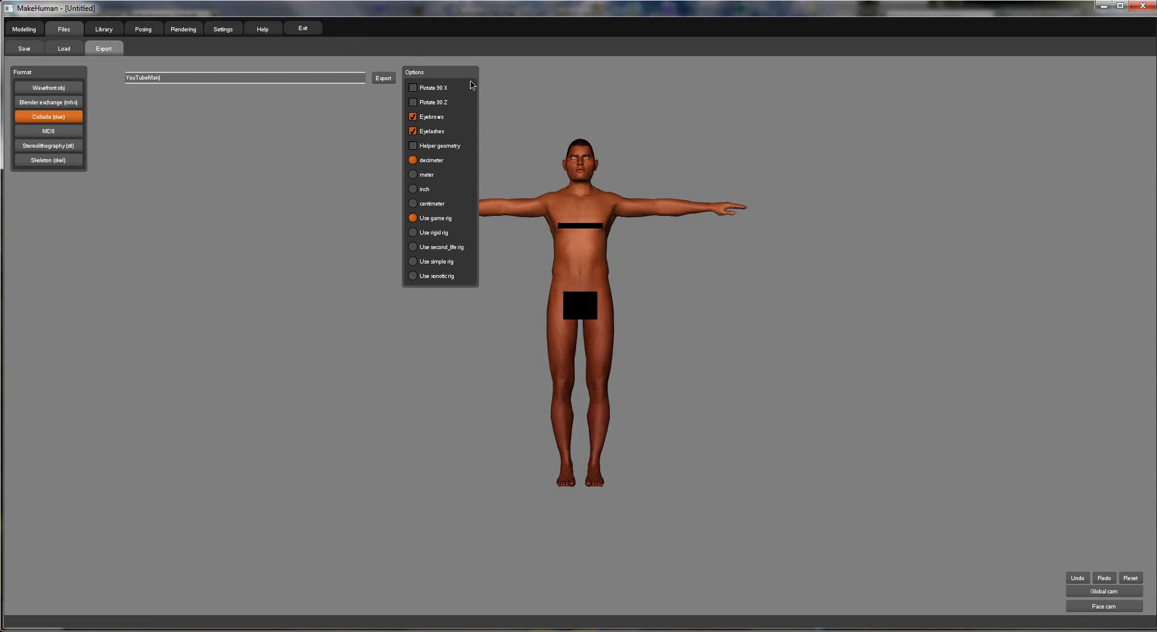
# - Exclude eyebrows and eyelashes, choose the simple rig, and export the figure
pyautogui.click(412, 117)
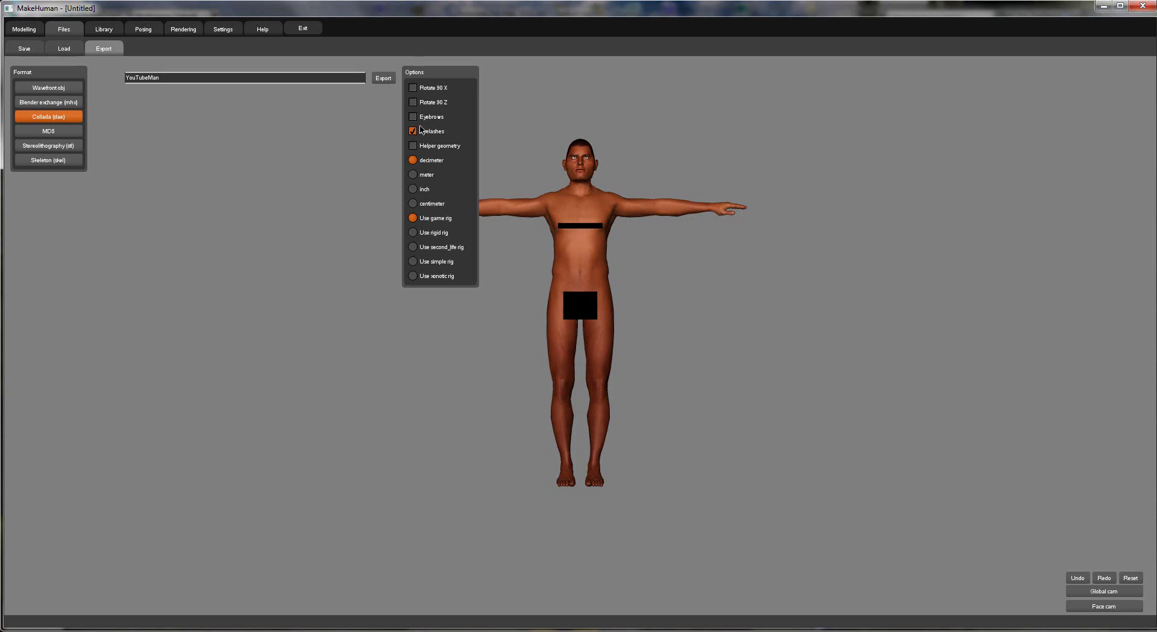
pyautogui.click(414, 132)
pyautogui.click(415, 261)
pyautogui.click(384, 79)
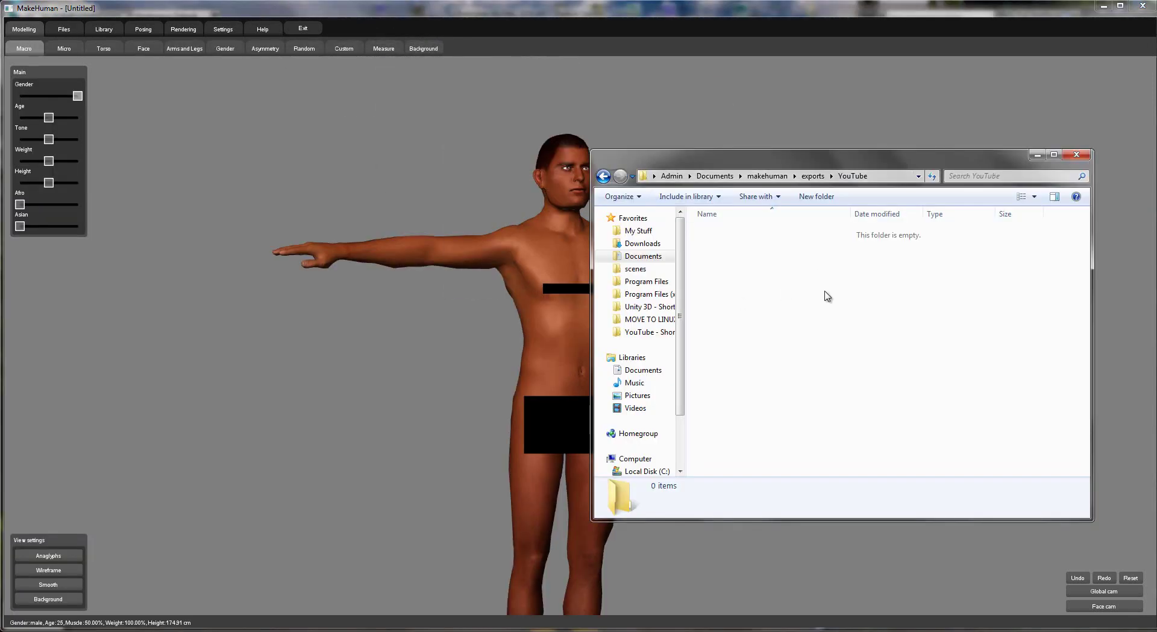
# - Switch to Windows Explorer and check the DAE file and textures folder inside the exported youtubeman folder
pyautogui.moveTo(686, 317); pyautogui.dragTo(640, 319)
pyautogui.click(812, 176)
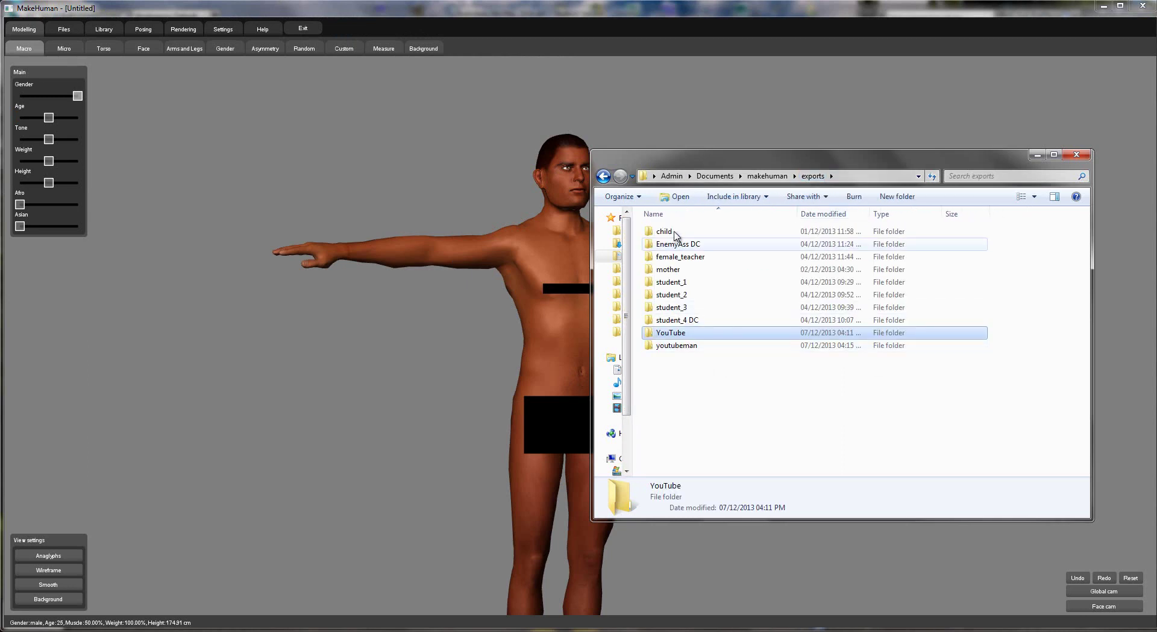
pyautogui.doubleClick(685, 347)
pyautogui.moveTo(760, 393); pyautogui.dragTo(666, 246)
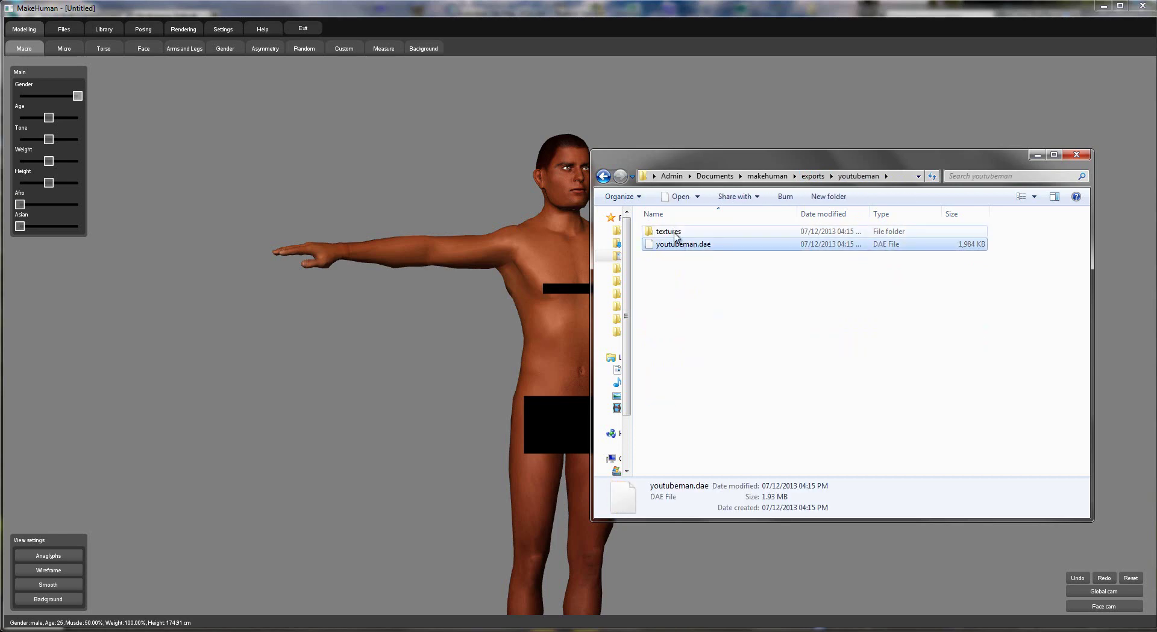
pyautogui.doubleClick(669, 232)
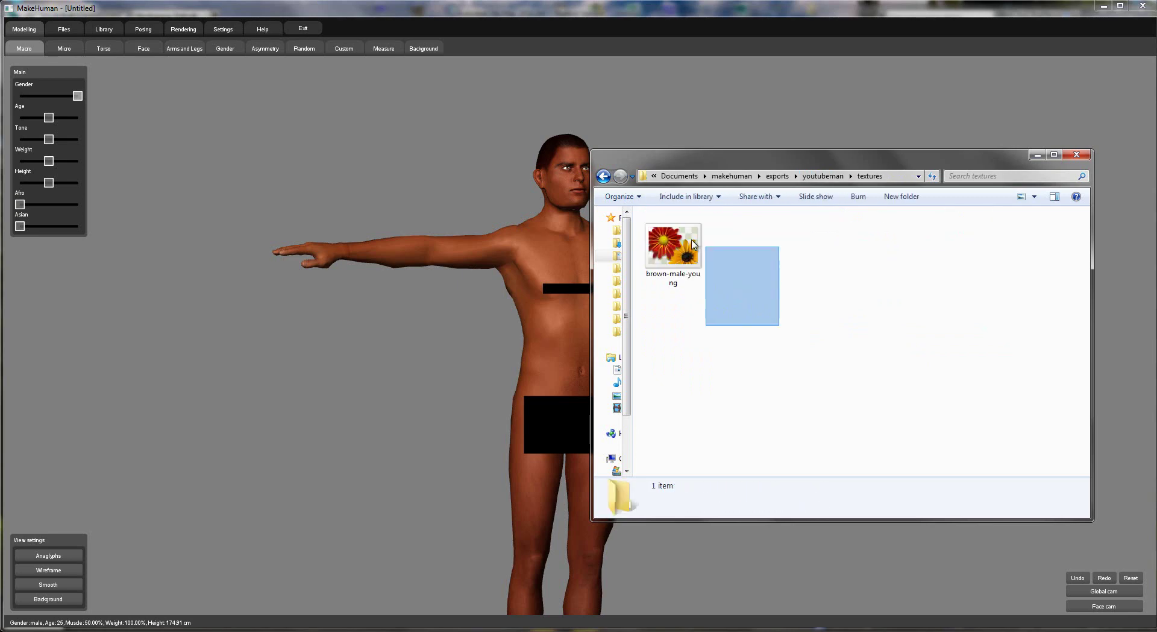
pyautogui.press('BackSpace')
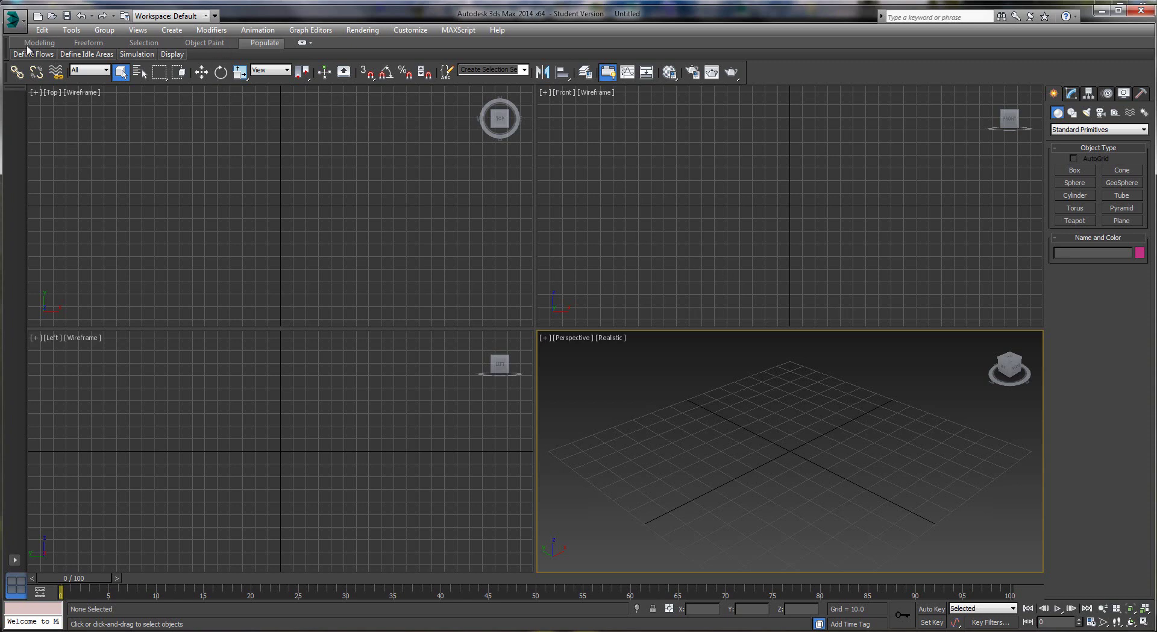
# - Start a file import in 3ds Max and open the exported youtubeman folder using its path copied from Windows Explorer
pyautogui.click(13, 25)
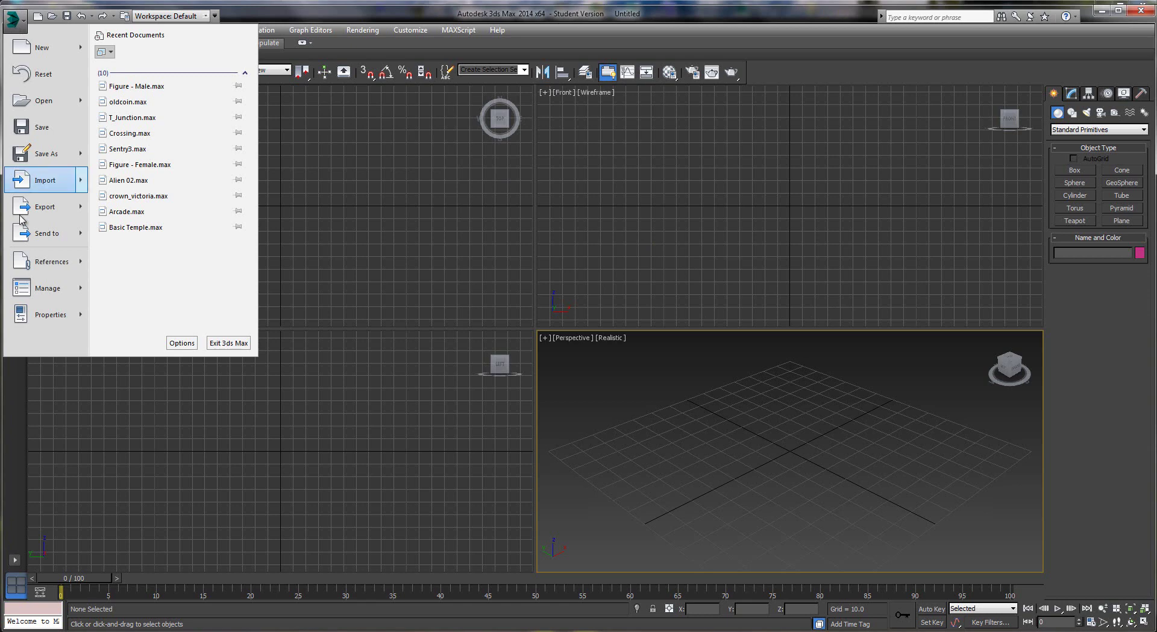
pyautogui.click(269, 56)
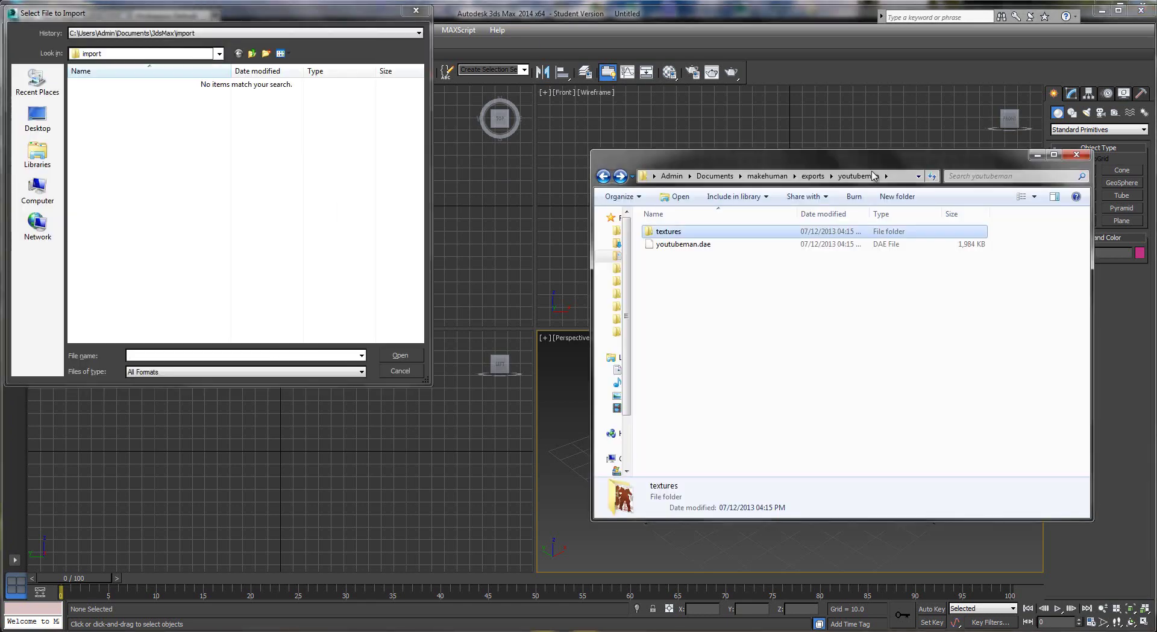
pyautogui.click(901, 176)
pyautogui.hotkey('ctrl', 'c')
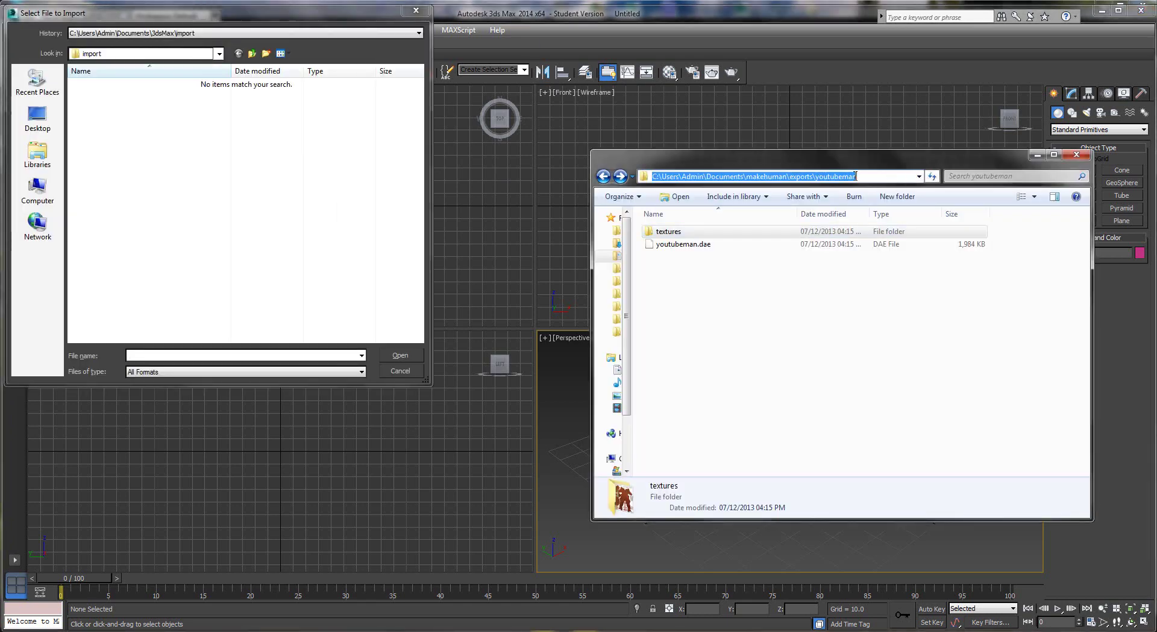
pyautogui.click(298, 360)
pyautogui.hotkey('ctrl', 'v')
pyautogui.press('Return')
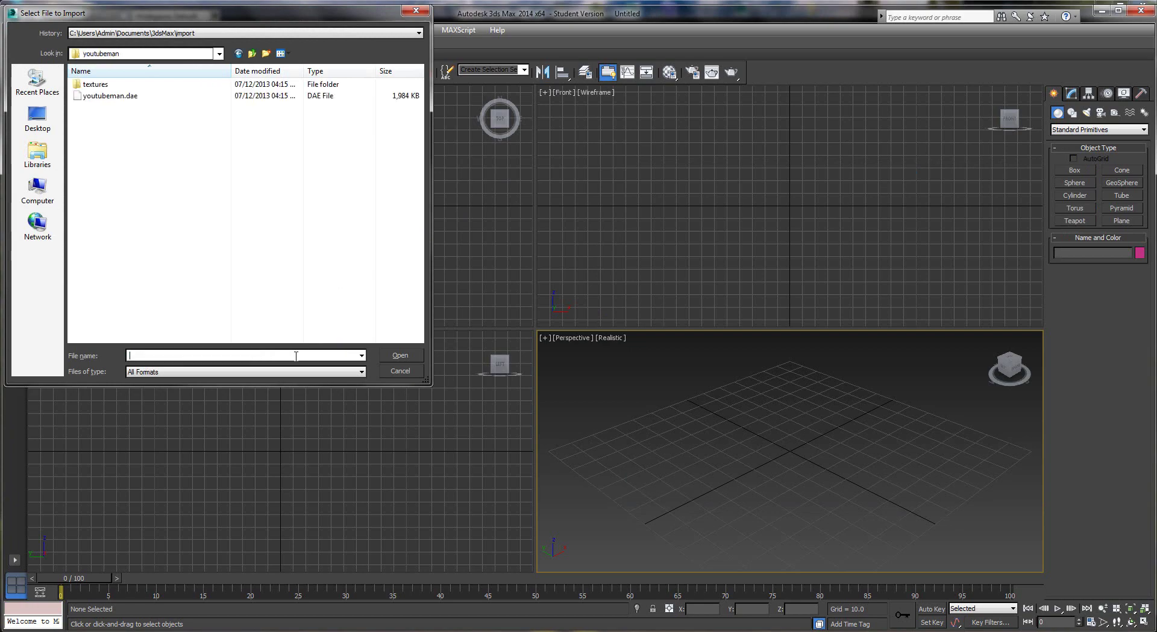
# - Import youtubeman.dae with the Autodesk Media & Entertainment preset
pyautogui.doubleClick(121, 99)
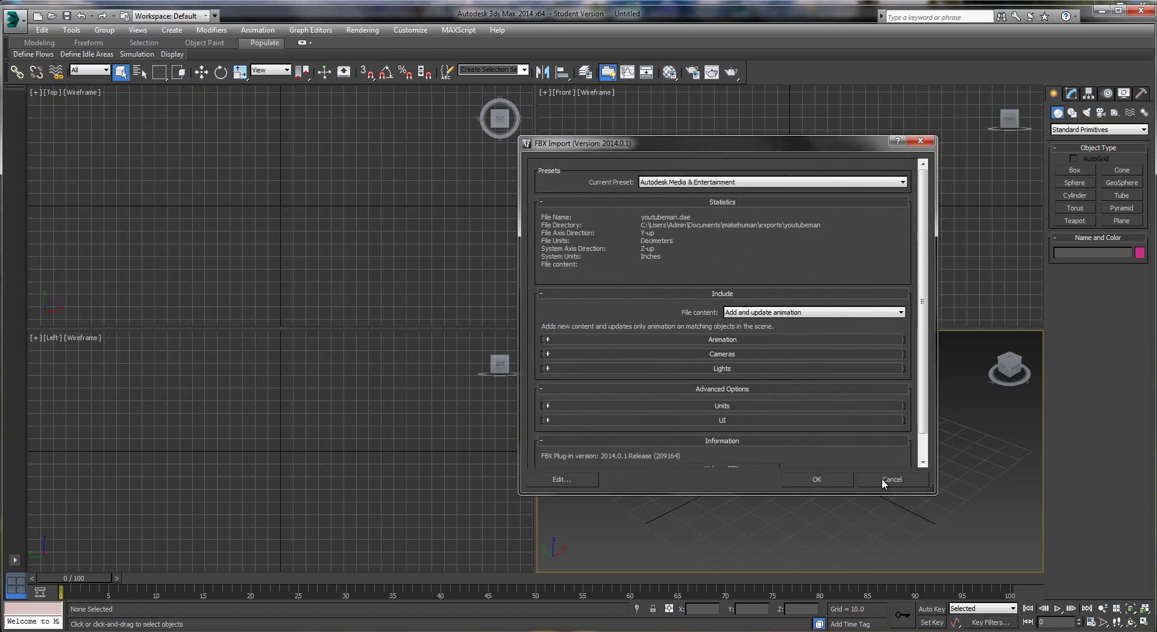
pyautogui.click(837, 478)
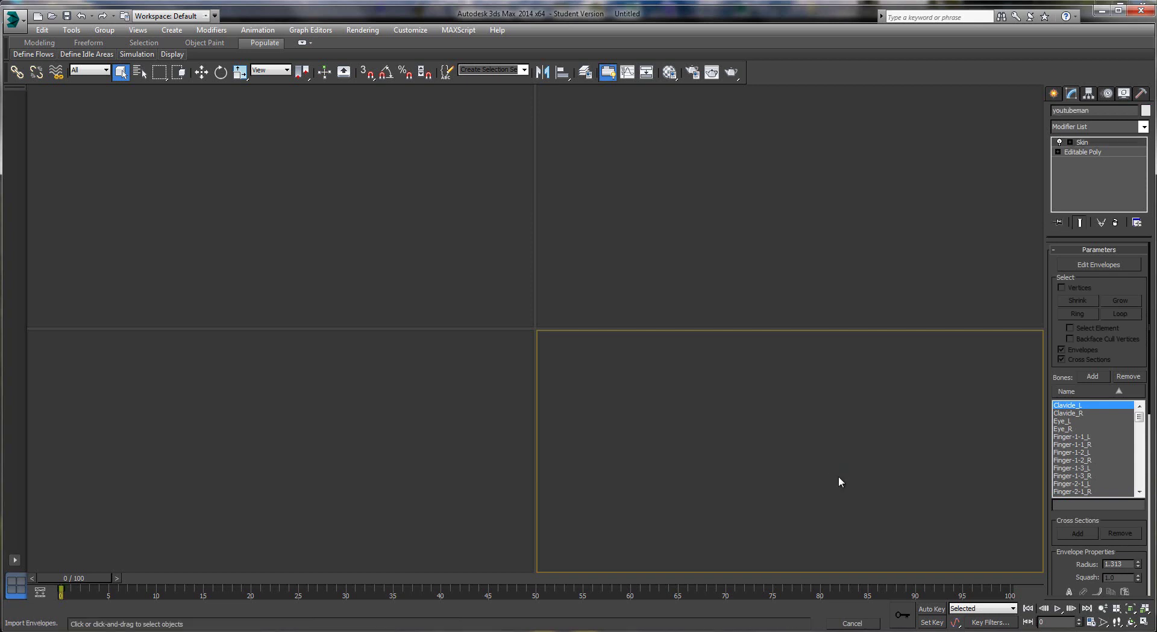
pyautogui.click(770, 508)
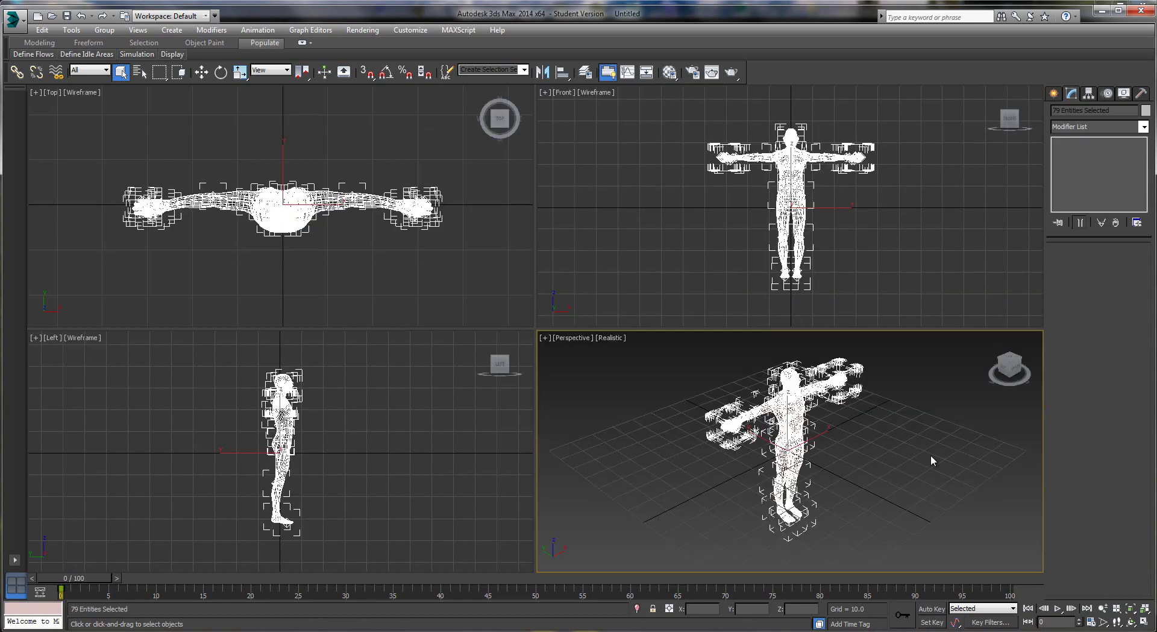
# - Select only the body mesh of the imported figure and open the Material Editor
pyautogui.click(930, 455)
pyautogui.scroll(10, 855, 394)
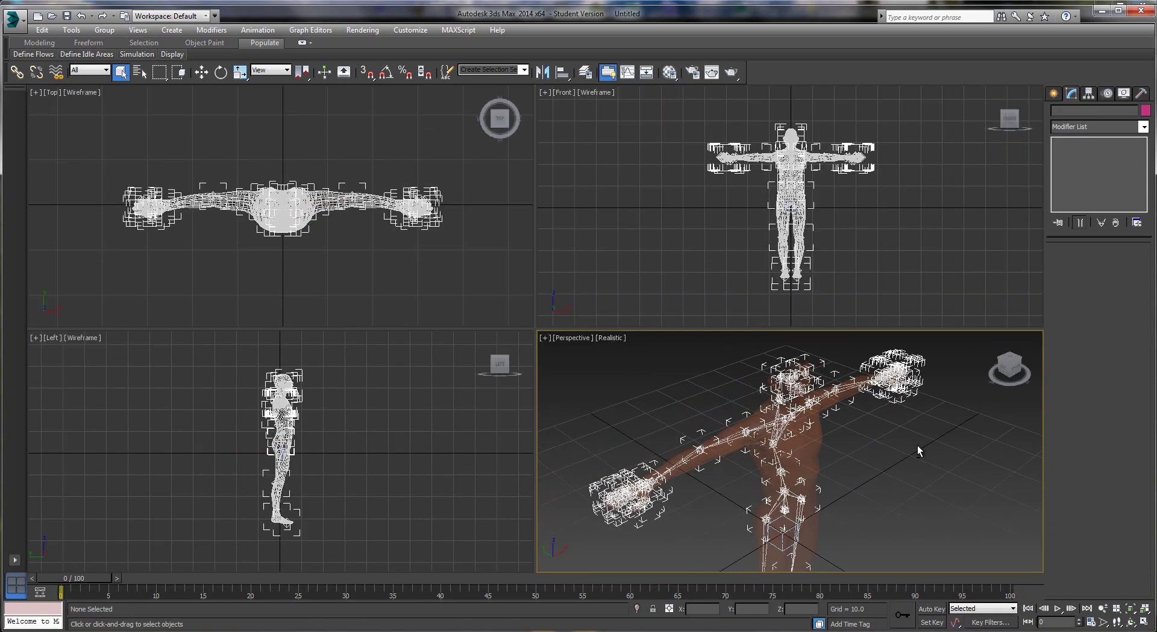
pyautogui.keyDown('alt'); pyautogui.moveTo(918, 446); pyautogui.dragTo(837, 454, button='middle'); pyautogui.keyUp('alt')
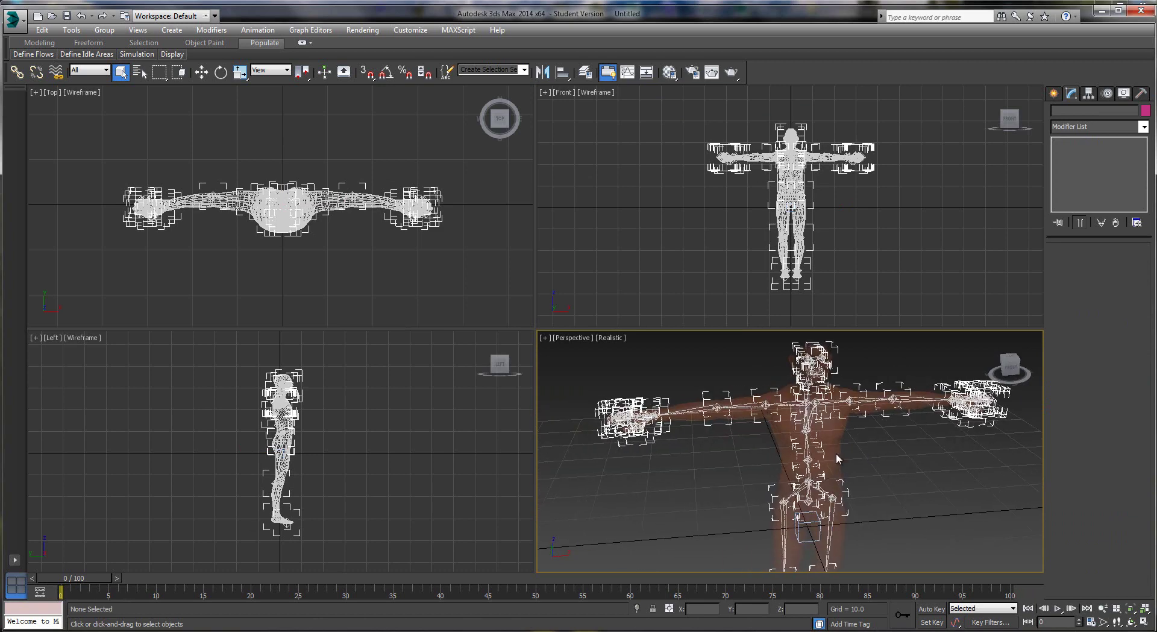
pyautogui.click(786, 427)
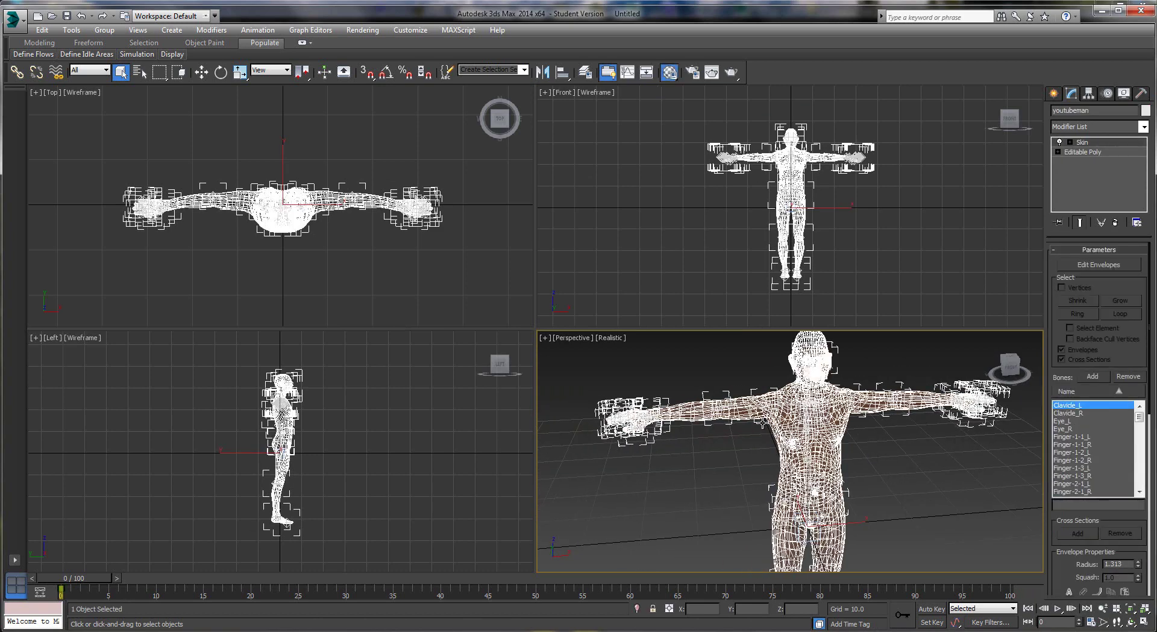
pyautogui.press('m')
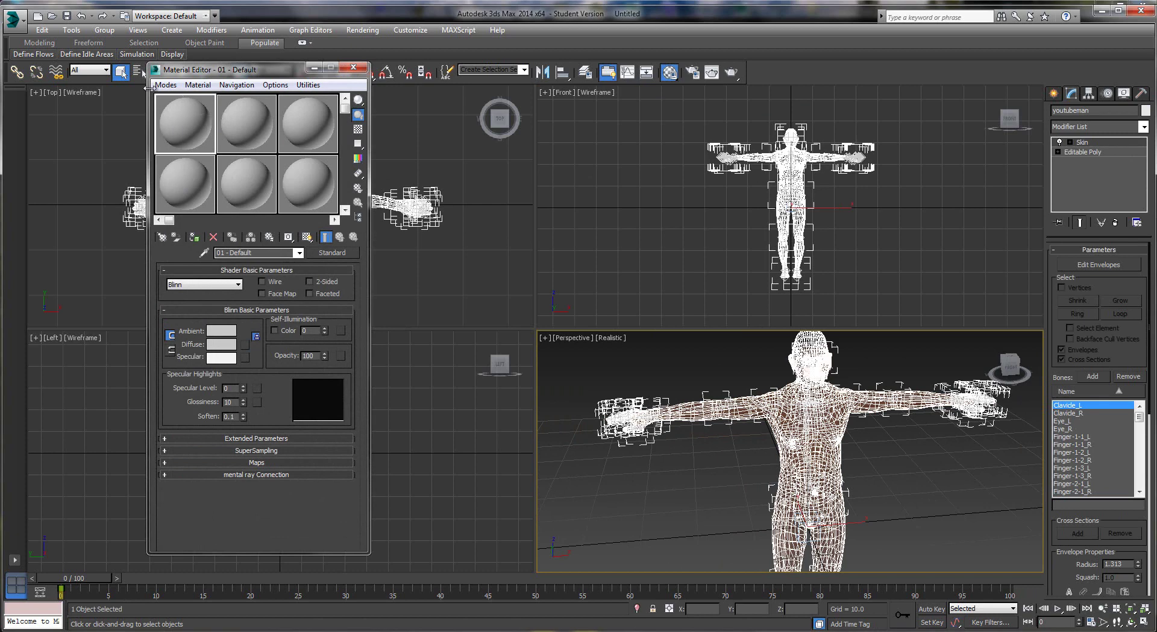
# - Switch the Material Editor to Slate mode and return it to Compact mode
pyautogui.click(165, 85)
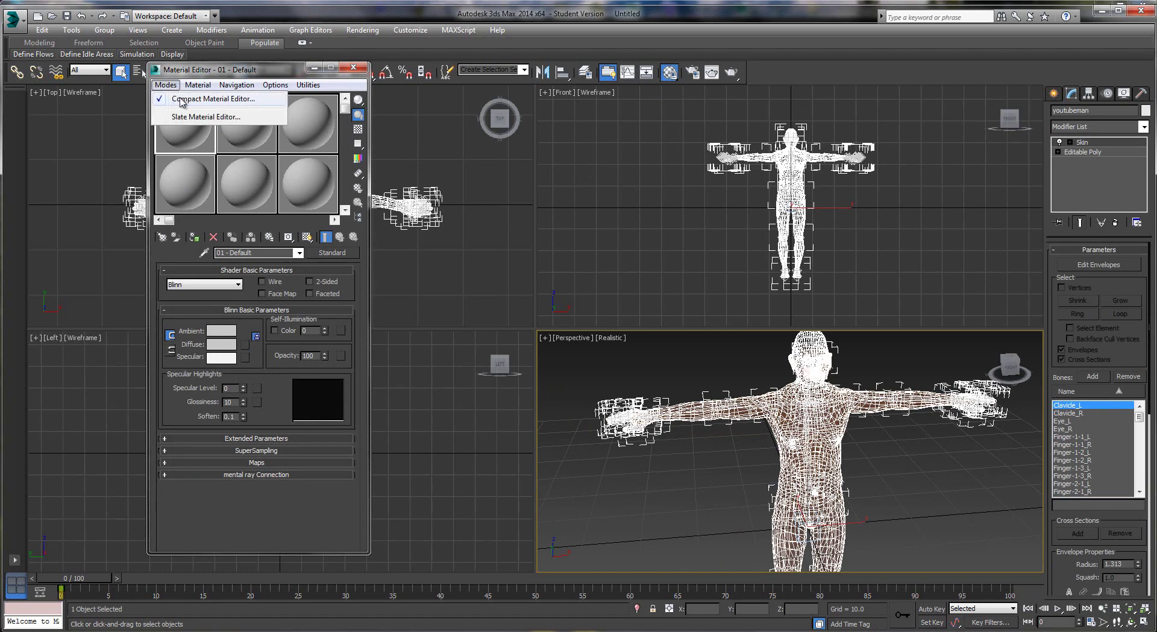
pyautogui.click(191, 117)
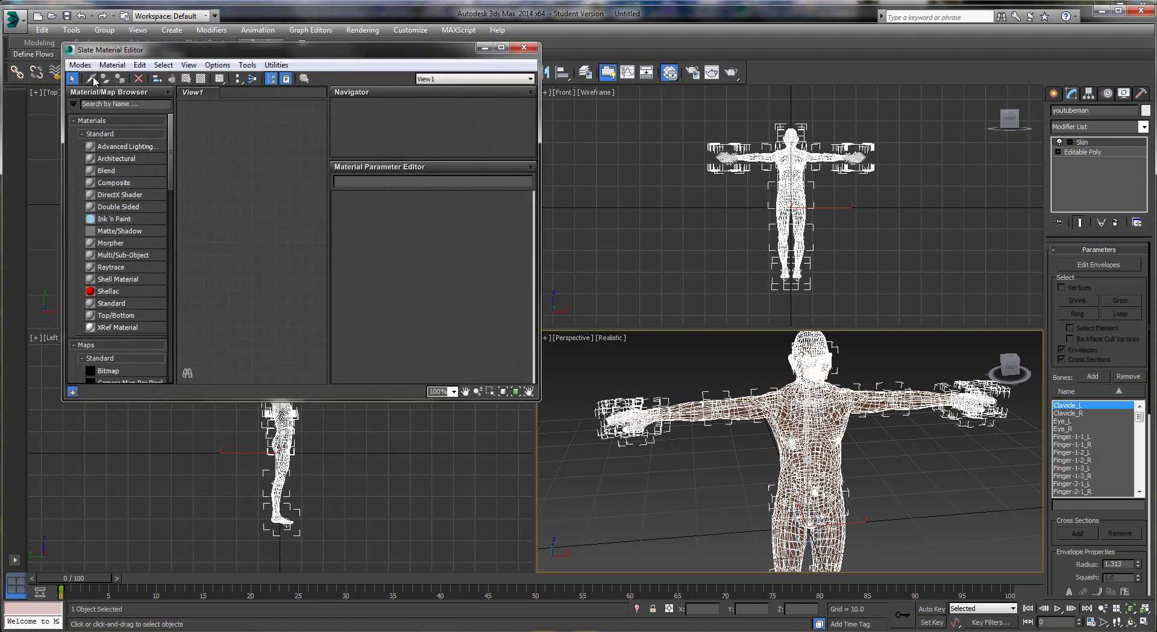
pyautogui.click(81, 65)
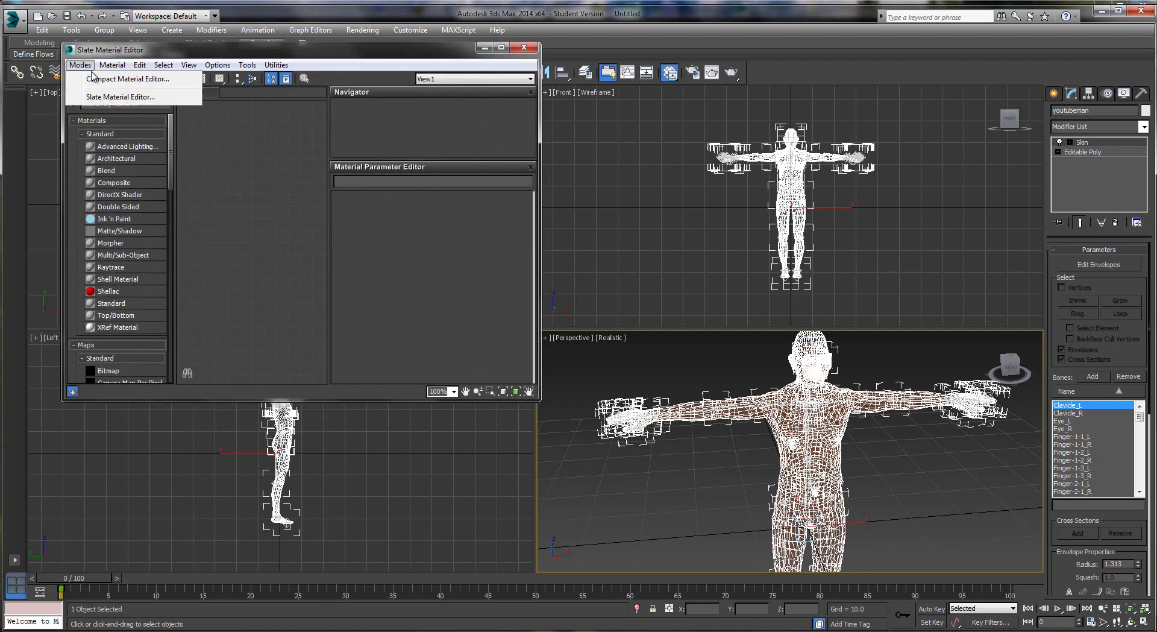
pyautogui.click(97, 79)
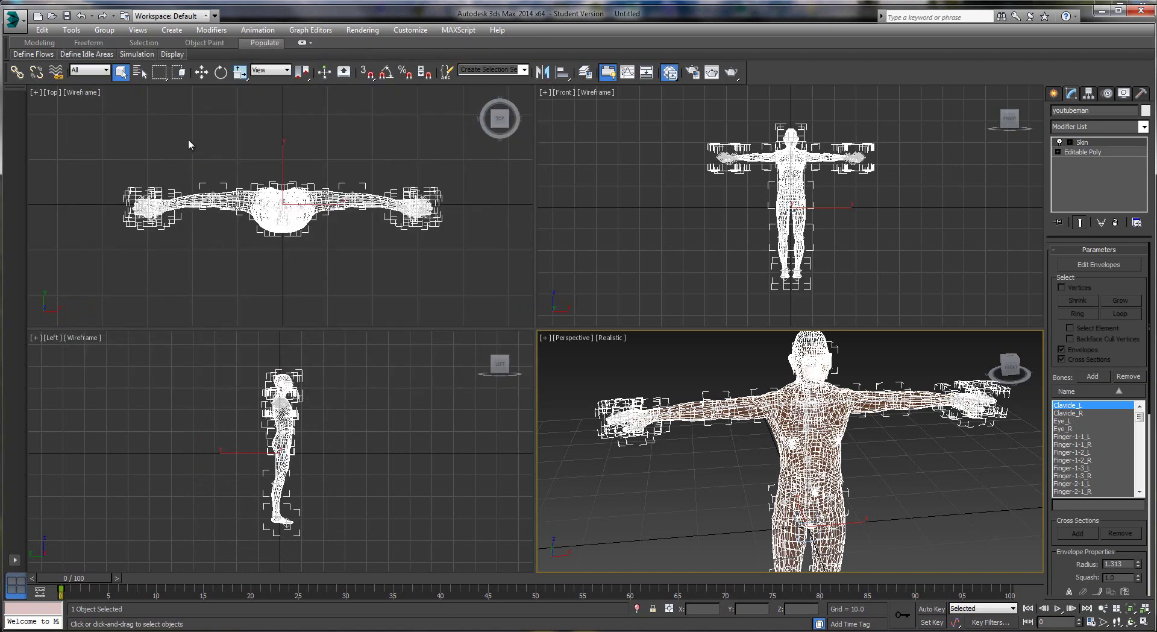
# - Load the skin texture image from the exported textures folder into the first material slot
pyautogui.hotkey('alt', 'Tab')
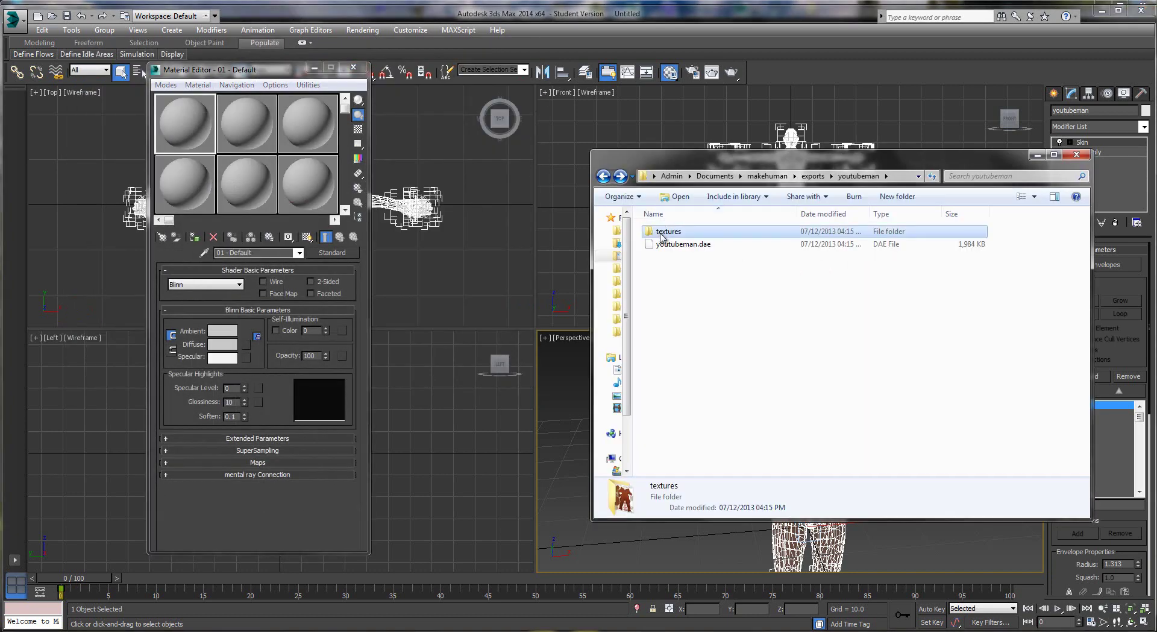
pyautogui.doubleClick(663, 229)
pyautogui.moveTo(674, 241); pyautogui.dragTo(196, 120)
pyautogui.click(1048, 156)
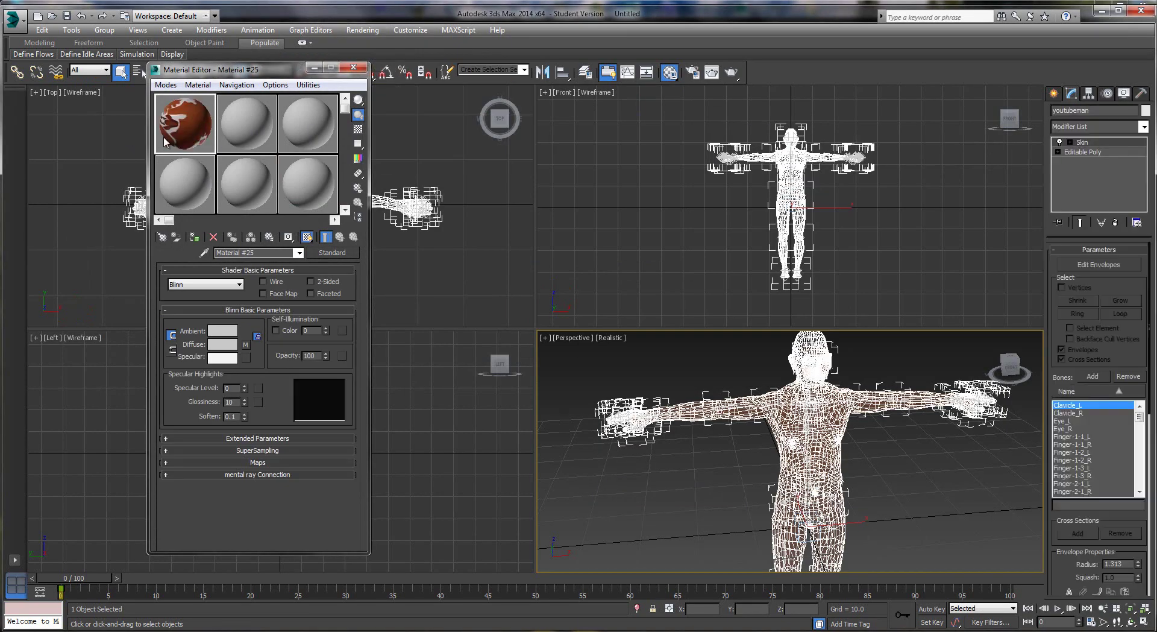
# - Assign the textured skin material to the body mesh and close the Material Editor
pyautogui.moveTo(178, 137); pyautogui.dragTo(781, 435)
pyautogui.click(908, 453)
pyautogui.scroll(3, 908, 453)
pyautogui.scroll(-3, 910, 480)
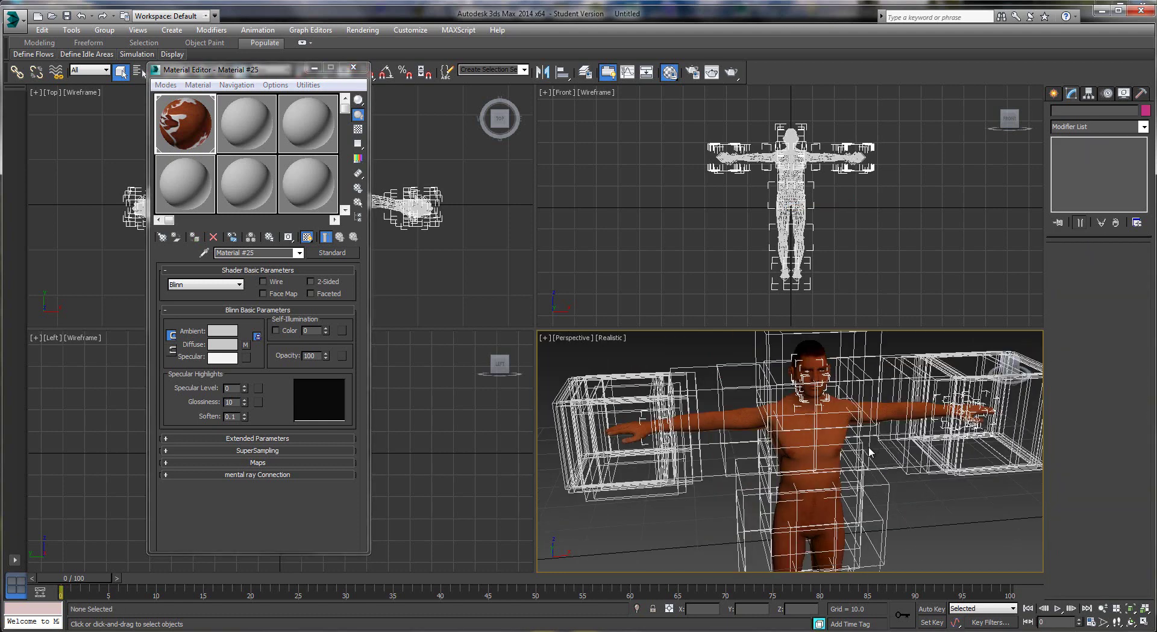
pyautogui.scroll(-1, 865, 449)
pyautogui.click(354, 70)
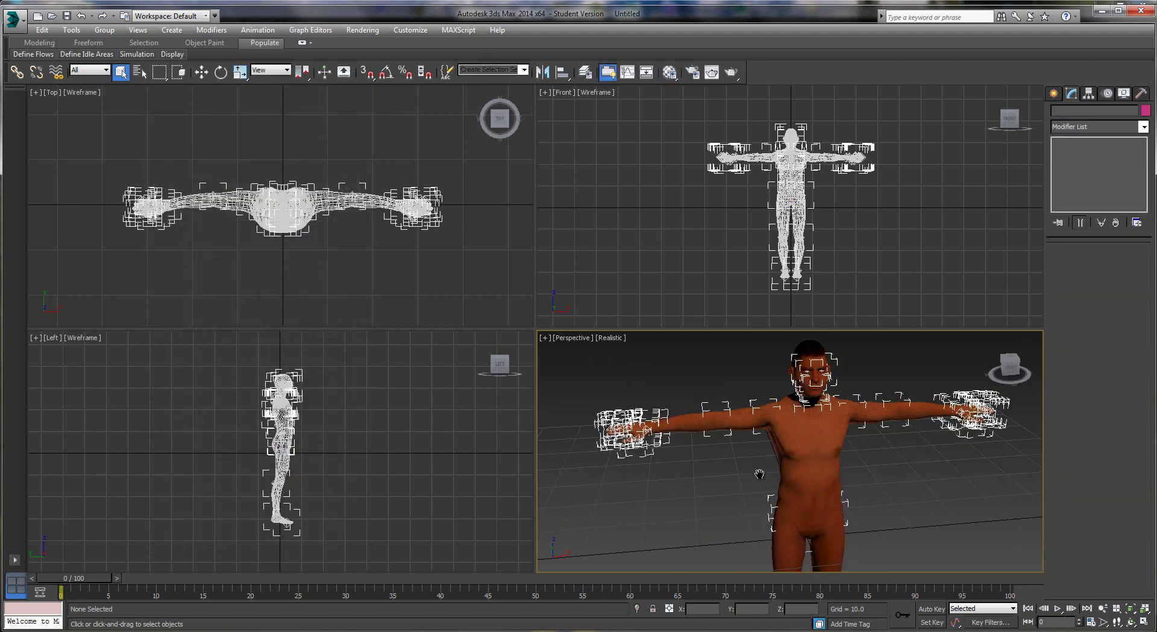
# - Maximize the Perspective viewport and hide everything except the body mesh
pyautogui.moveTo(758, 474); pyautogui.dragTo(772, 480, button='middle')
pyautogui.hotkey('alt', 'w')
pyautogui.keyDown('alt'); pyautogui.moveTo(606, 423); pyautogui.dragTo(631, 423, button='middle'); pyautogui.keyUp('alt')
pyautogui.click(572, 358)
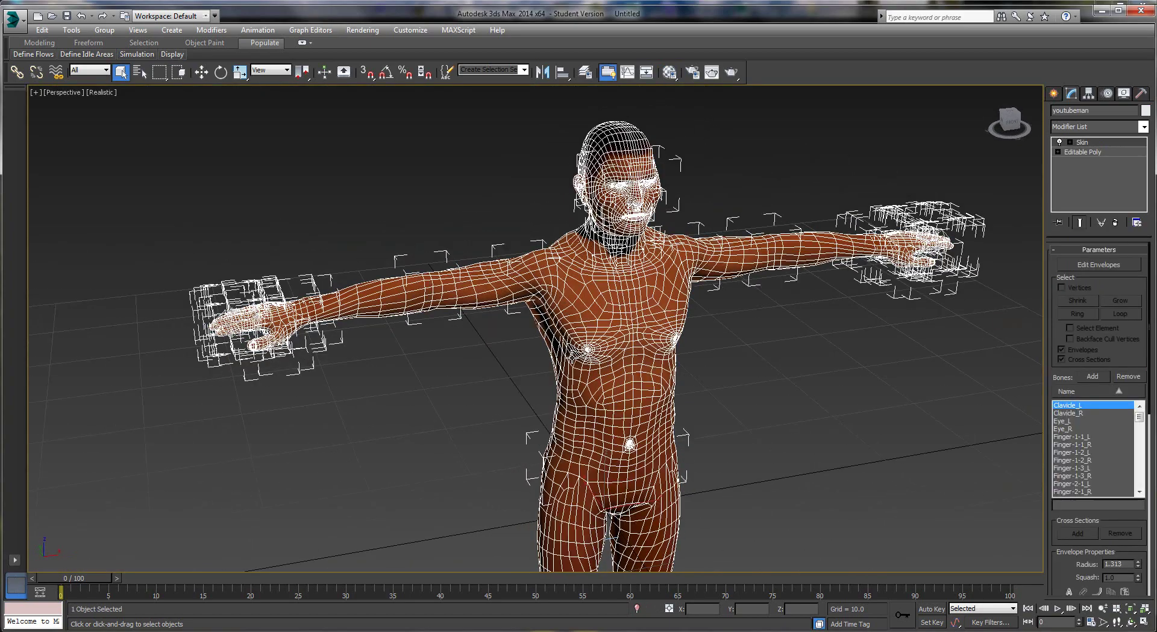
pyautogui.rightClick(570, 356)
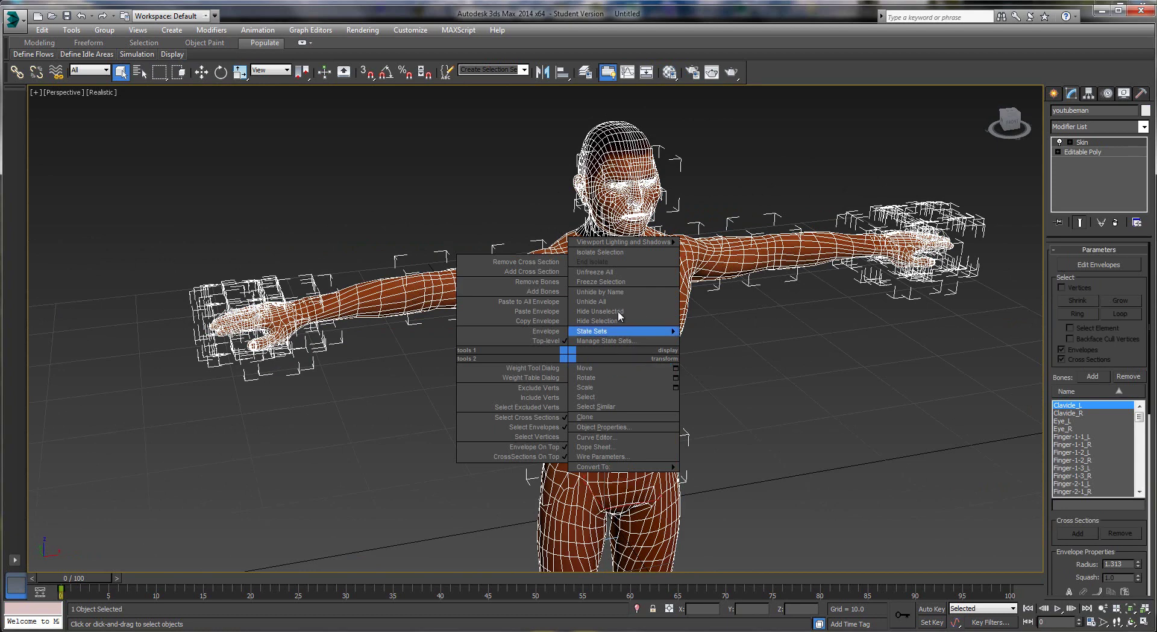
pyautogui.click(743, 395)
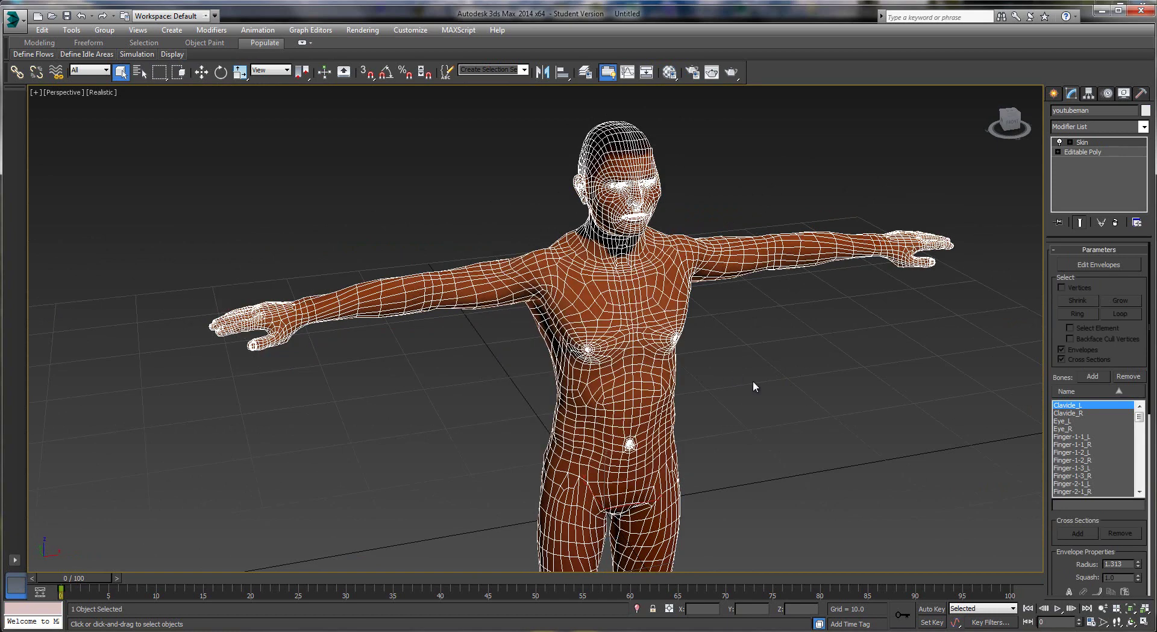
# - Deselect the body and set the Perspective viewport's shading to Shaded
pyautogui.click(748, 388)
pyautogui.scroll(-4, 706, 413)
pyautogui.moveTo(734, 403); pyautogui.dragTo(657, 406, button='middle')
pyautogui.scroll(2, 657, 406)
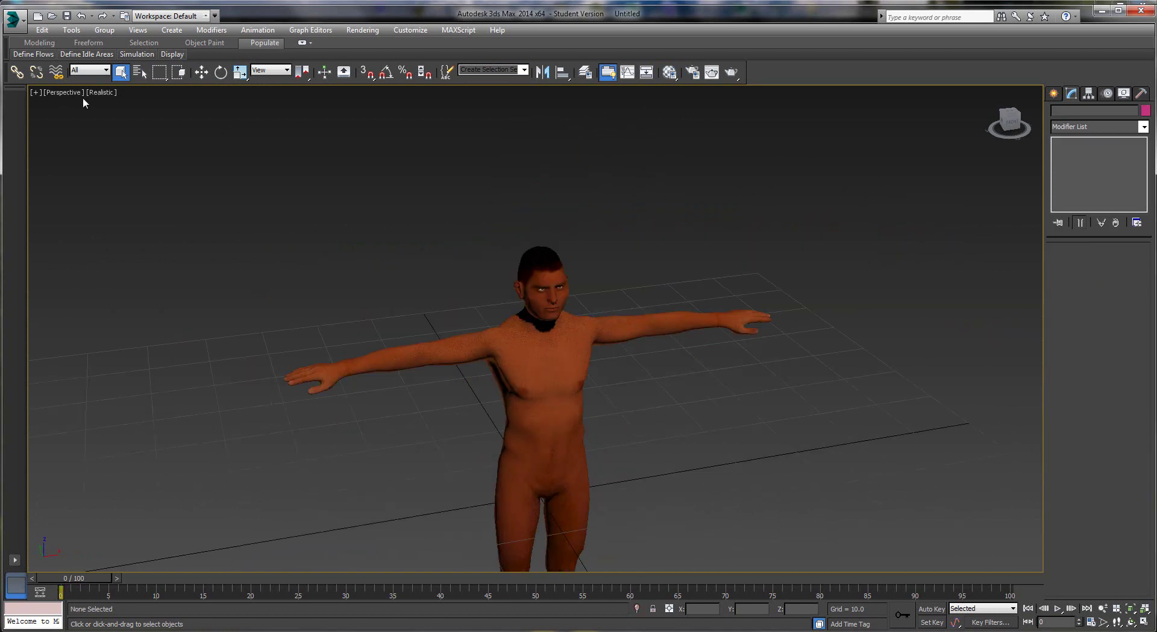
pyautogui.click(107, 91)
pyautogui.click(123, 121)
# - Examine the textured face and eyes close up
pyautogui.moveTo(591, 348)
pyautogui.keyDown('alt'); pyautogui.mouseDown(button='middle')
pyautogui.moveTo(528, 359)
pyautogui.moveTo(532, 382)
pyautogui.moveTo(659, 352)
pyautogui.moveTo(785, 367)
pyautogui.moveTo(542, 354)
pyautogui.moveTo(558, 327)
pyautogui.moveTo(587, 374)
pyautogui.moveTo(569, 370)
pyautogui.moveTo(656, 353)
pyautogui.moveTo(512, 377)
pyautogui.moveTo(571, 381)
pyautogui.moveTo(547, 368)
pyautogui.moveTo(584, 417)
pyautogui.moveTo(589, 379)
pyautogui.moveTo(567, 404)
pyautogui.mouseUp(button='middle'); pyautogui.keyUp('alt')
pyautogui.scroll(4, 569, 370)
pyautogui.scroll(5, 567, 404)
pyautogui.moveTo(550, 293); pyautogui.dragTo(555, 438, button='middle')
pyautogui.moveTo(555, 325); pyautogui.dragTo(553, 428, button='middle')
pyautogui.scroll(4, 543, 415)
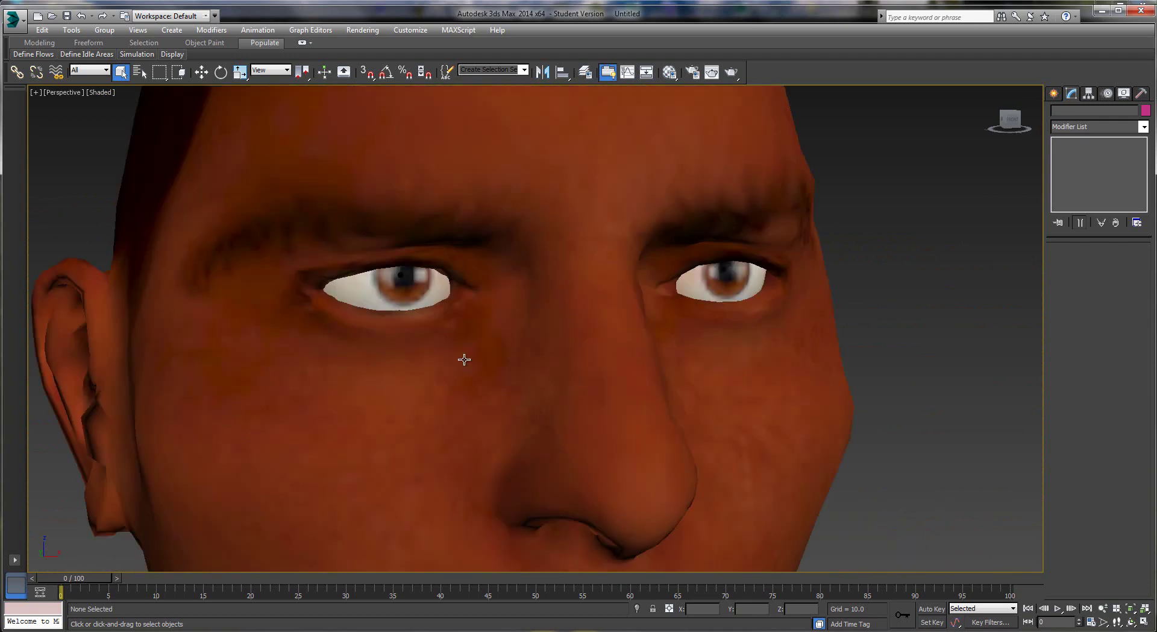
pyautogui.keyDown('alt'); pyautogui.moveTo(417, 313); pyautogui.dragTo(374, 338, button='middle'); pyautogui.keyUp('alt')
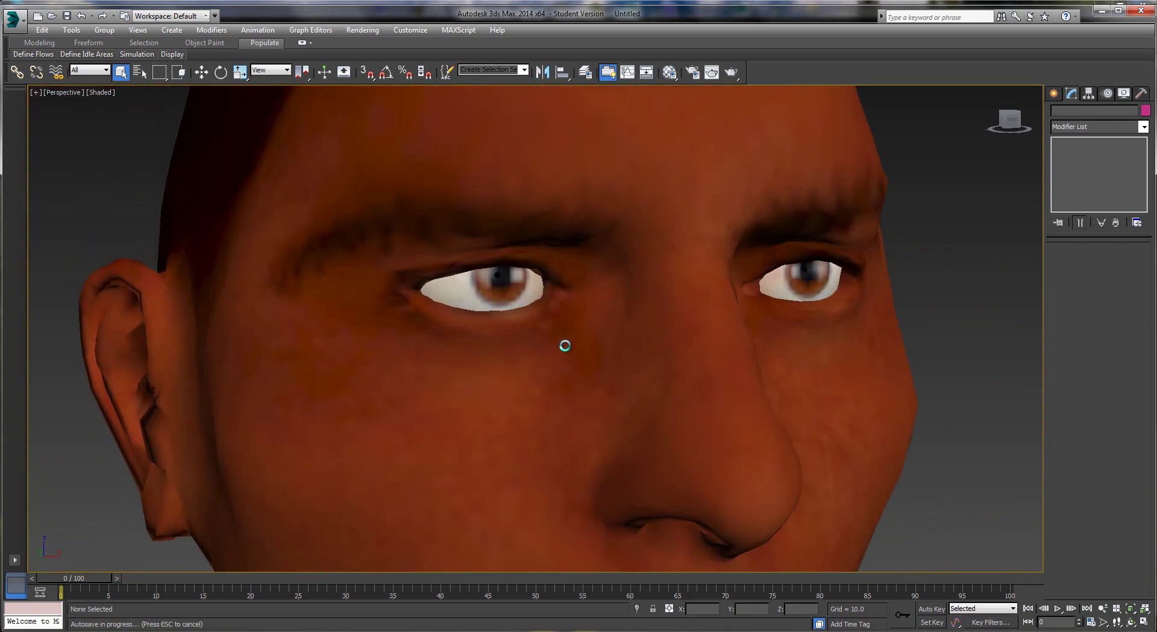
# - Select the body mesh and enter the Element level of its Editable Poly beneath the Skin modifier
pyautogui.click(705, 336)
pyautogui.scroll(-4, 705, 336)
pyautogui.scroll(4, 705, 336)
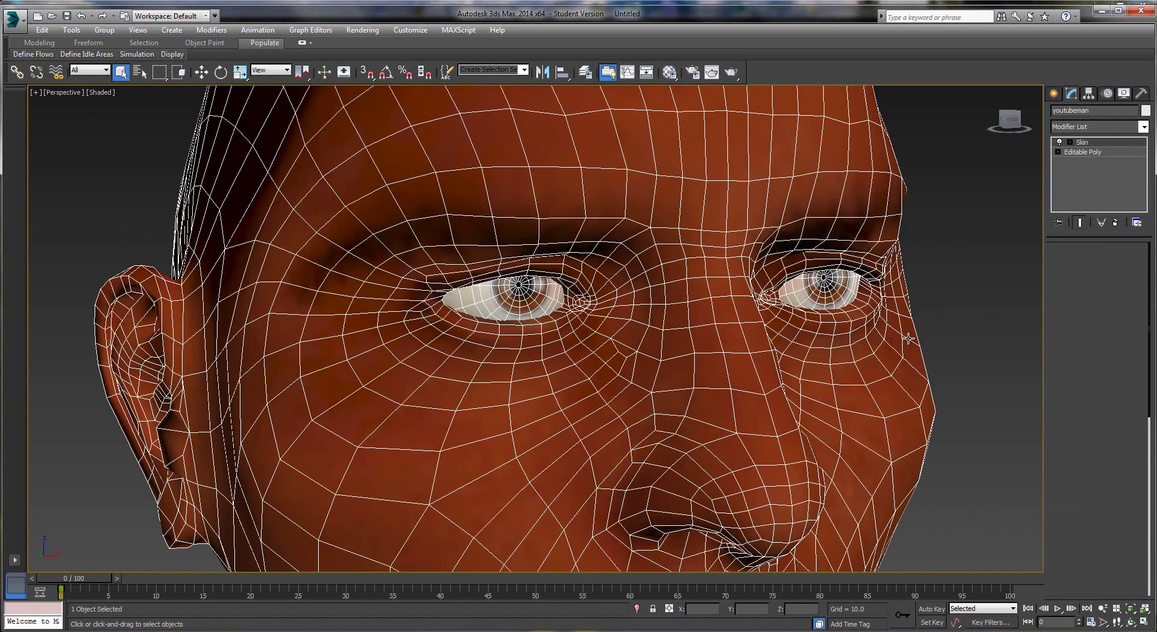
pyautogui.moveTo(820, 355); pyautogui.dragTo(789, 364, button='middle')
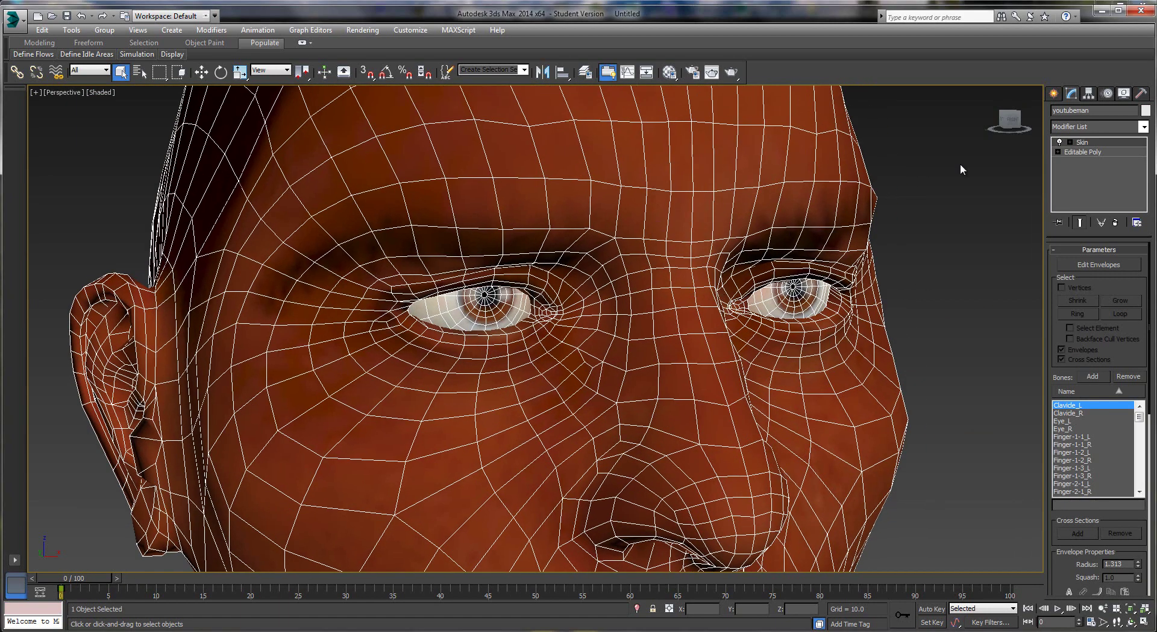
pyautogui.click(1080, 152)
pyautogui.click(633, 357)
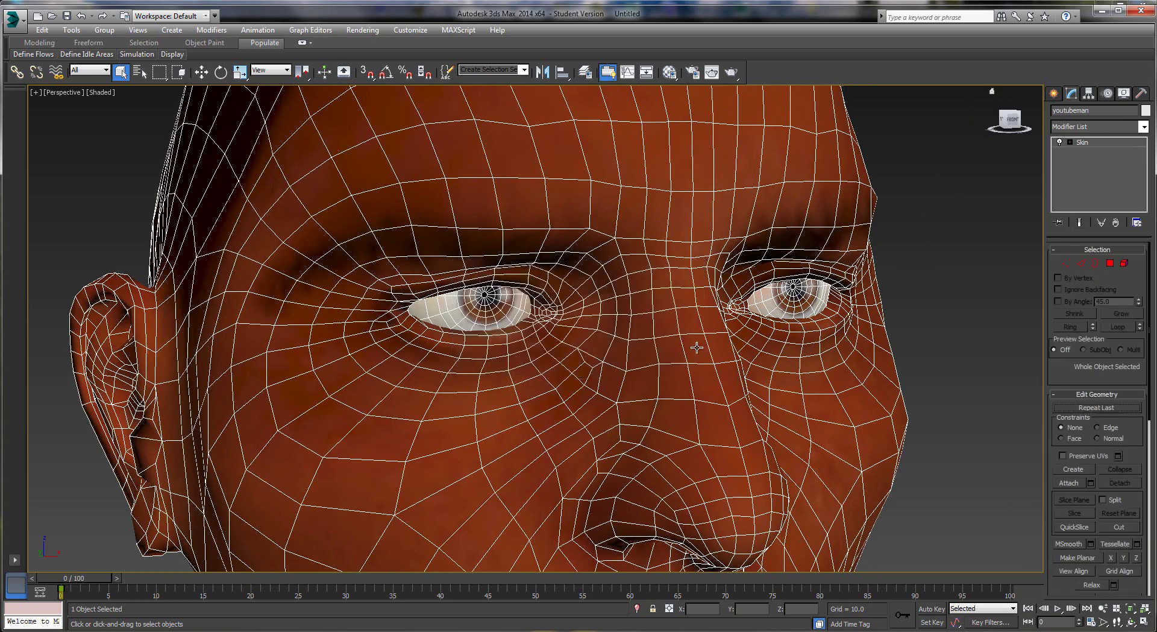
pyautogui.click(1125, 266)
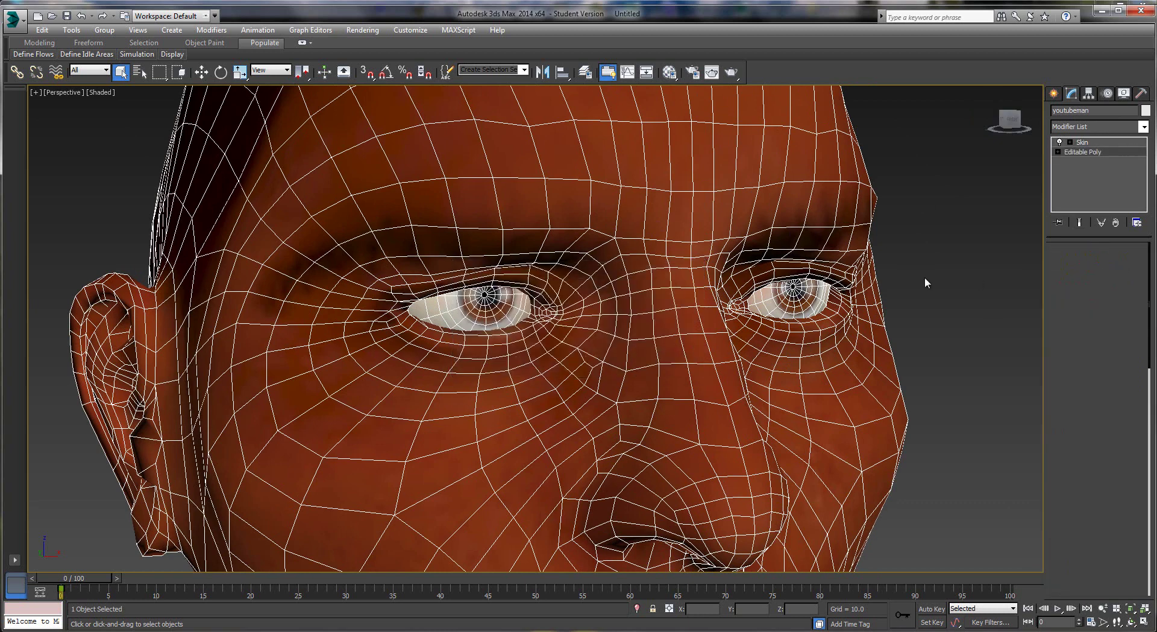
# - Try selecting the eye and body skin as separate elements, then delete one eye element and undo the deletion
pyautogui.click(470, 296)
pyautogui.click(699, 320)
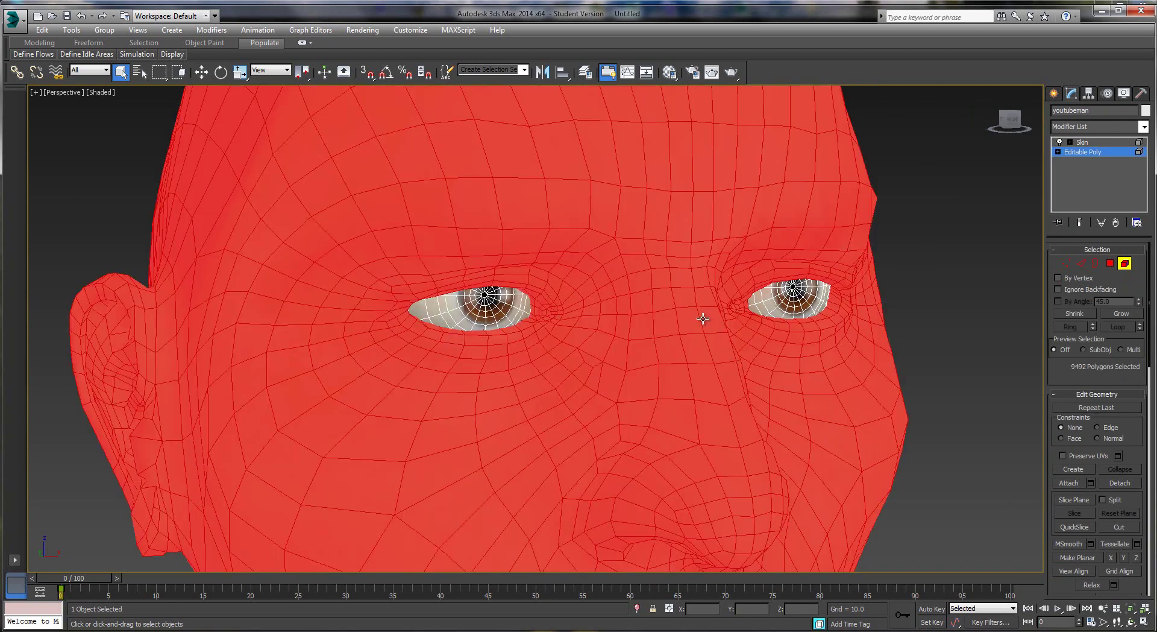
pyautogui.scroll(-6, 409, 425)
pyautogui.scroll(4, 547, 377)
pyautogui.scroll(8, 458, 362)
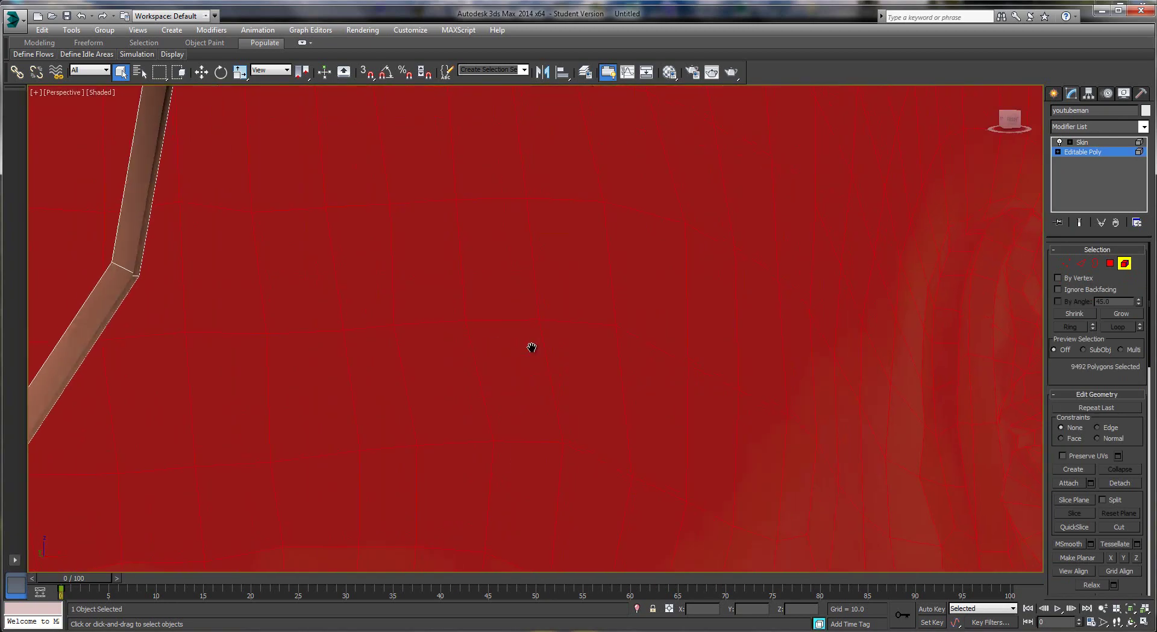
pyautogui.scroll(-3, 532, 347)
pyautogui.click(445, 329)
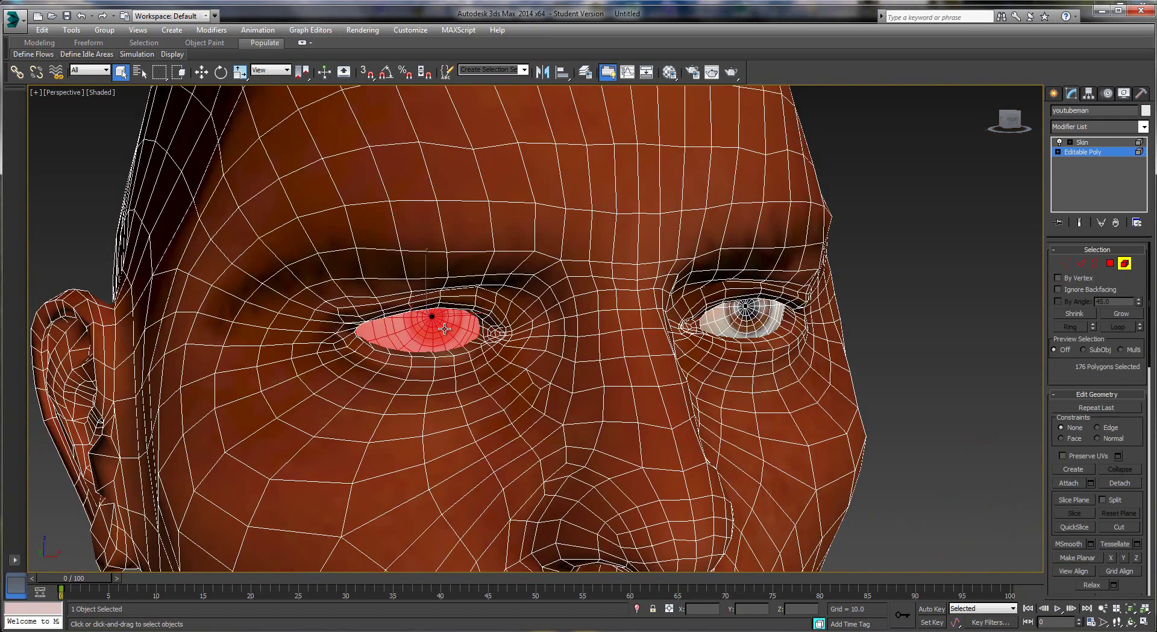
pyautogui.press('Delete')
pyautogui.hotkey('ctrl', 'z')
# - Leave the Element level, deselect the body and inspect the face close up
pyautogui.scroll(-6, 600, 408)
pyautogui.keyDown('alt'); pyautogui.moveTo(626, 414); pyautogui.dragTo(576, 357, button='middle'); pyautogui.keyUp('alt')
pyautogui.scroll(-5, 630, 365)
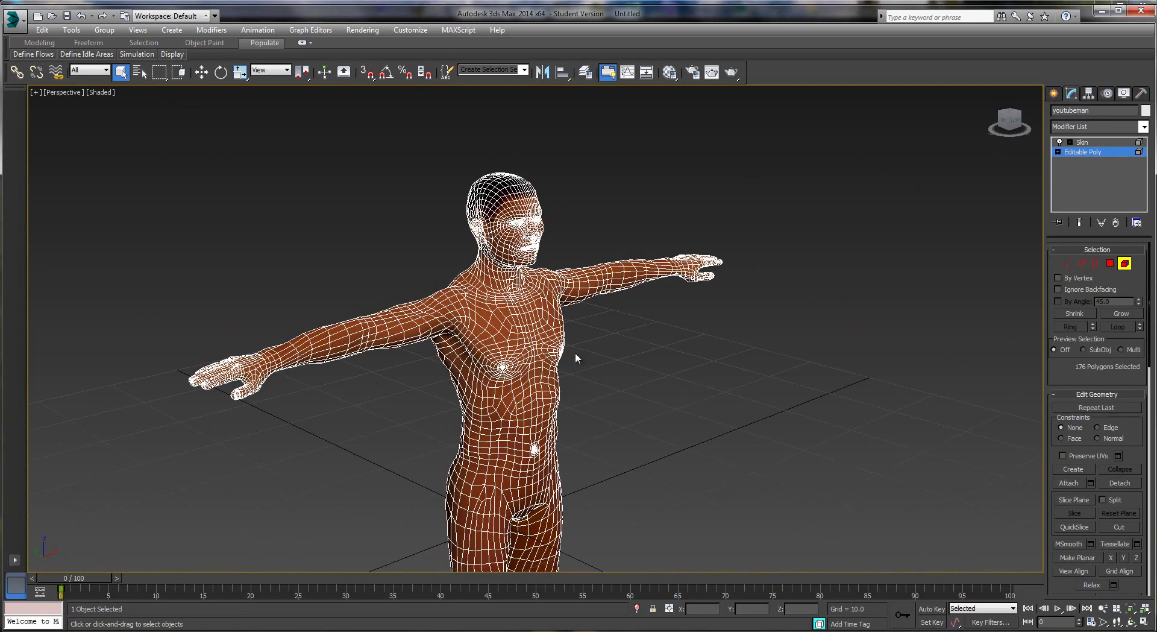
pyautogui.scroll(5, 628, 216)
pyautogui.click(1125, 262)
pyautogui.click(513, 215)
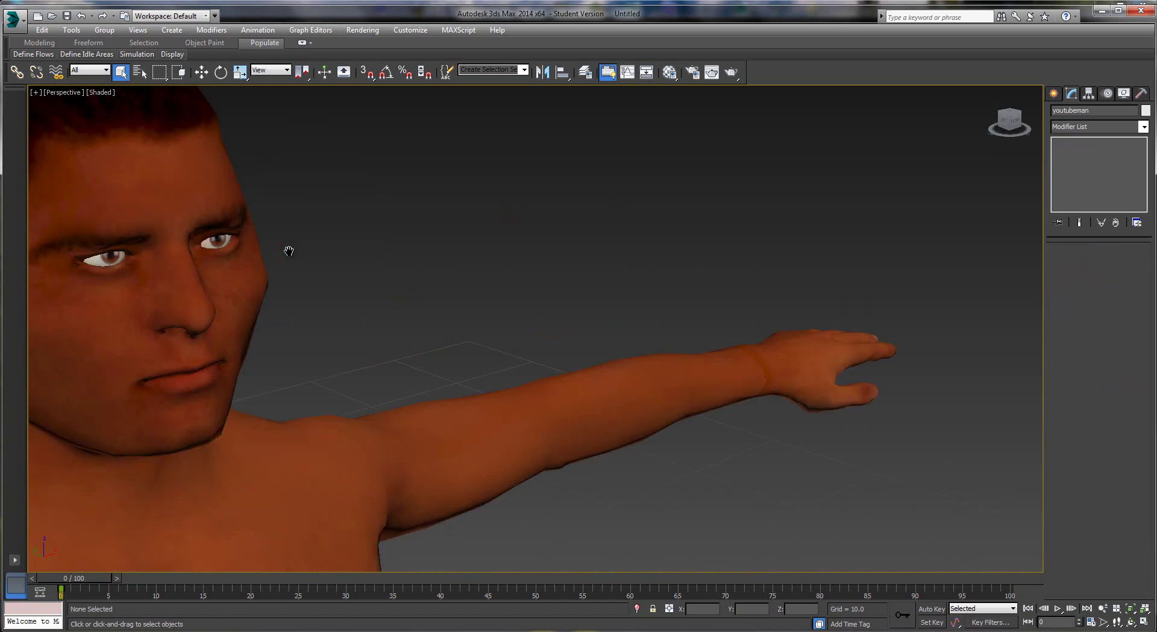
pyautogui.scroll(3, 438, 261)
pyautogui.moveTo(304, 257); pyautogui.dragTo(373, 286, button='middle')
pyautogui.moveTo(275, 236); pyautogui.dragTo(461, 265, button='middle')
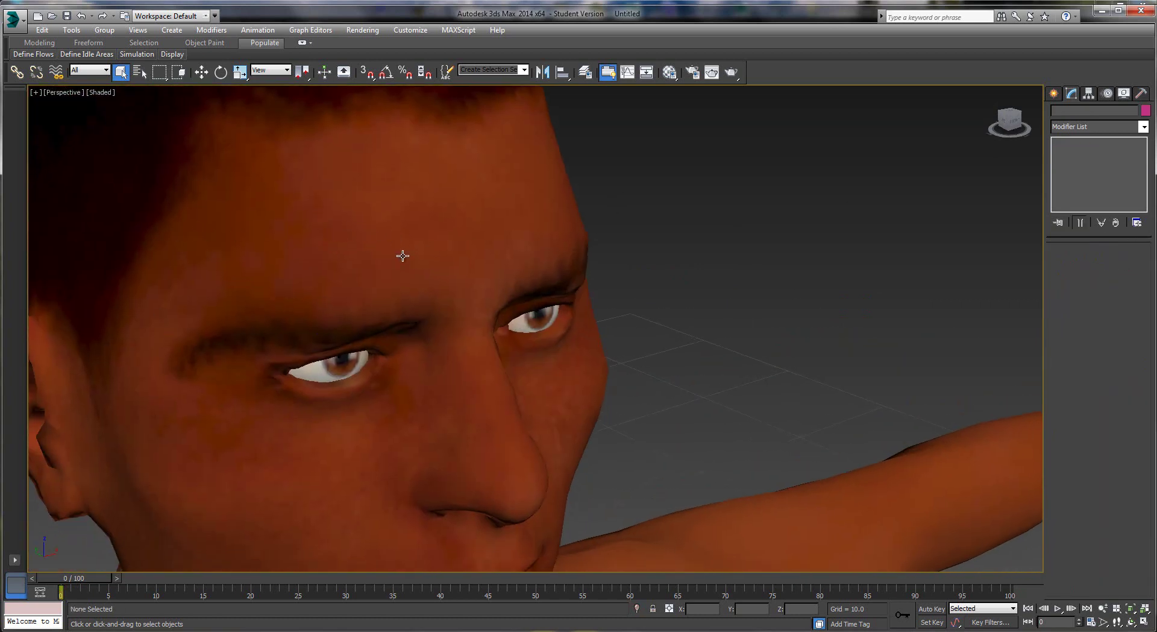
# - Inspect the textured face from varying distances and the front of the whole figure
pyautogui.scroll(-8, 401, 265)
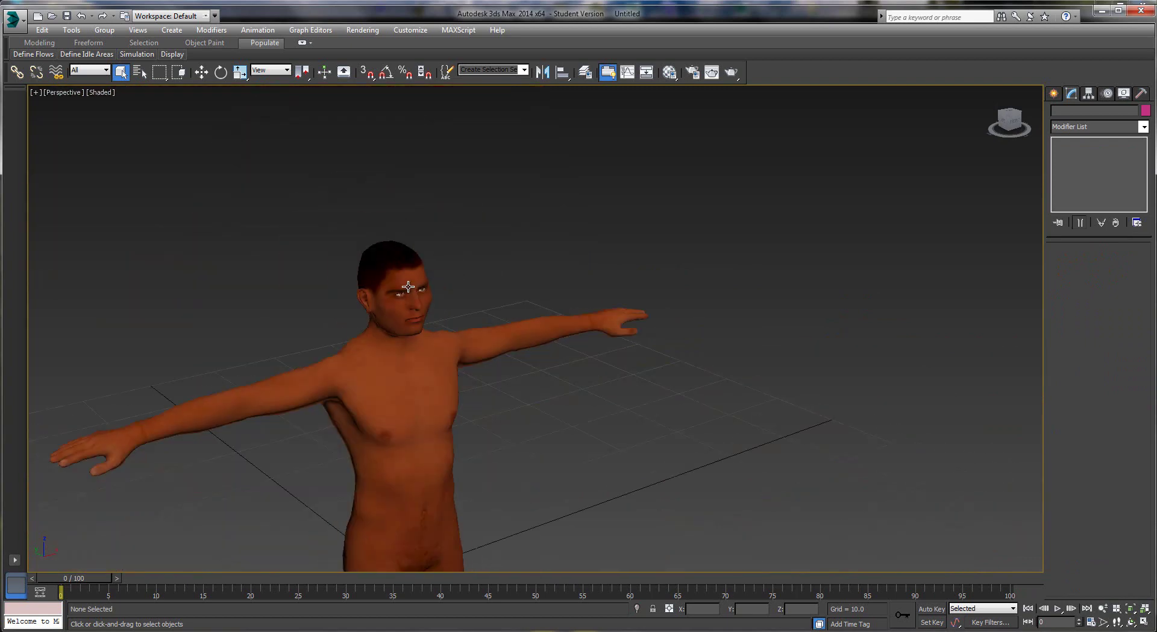
pyautogui.scroll(2, 405, 288)
pyautogui.scroll(2, 405, 288)
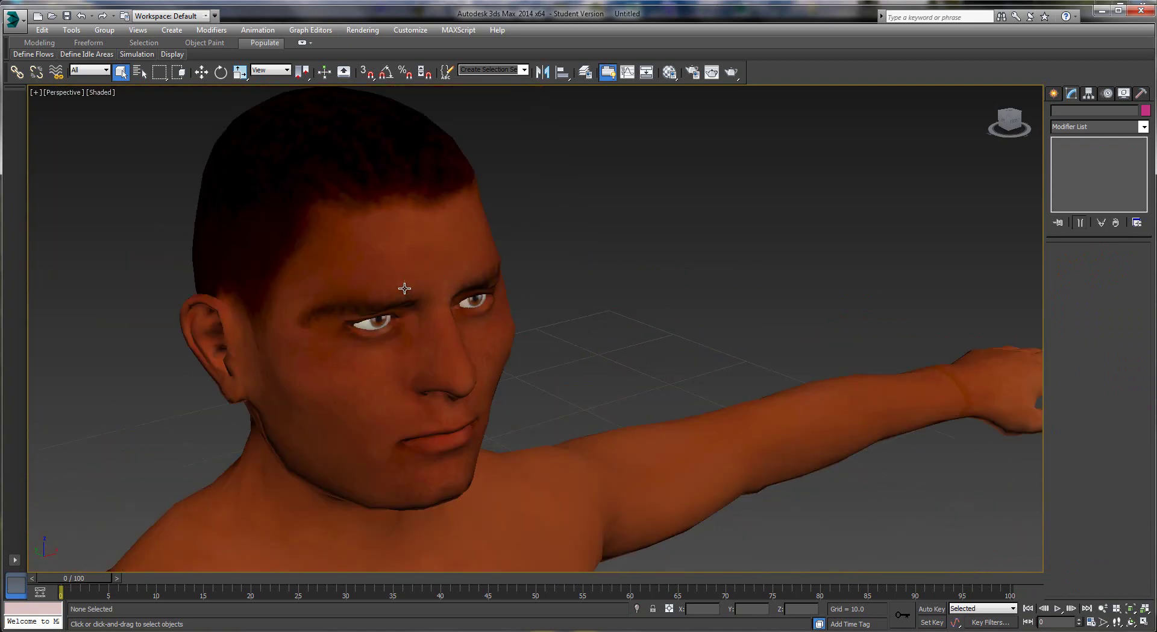
pyautogui.scroll(-8, 405, 288)
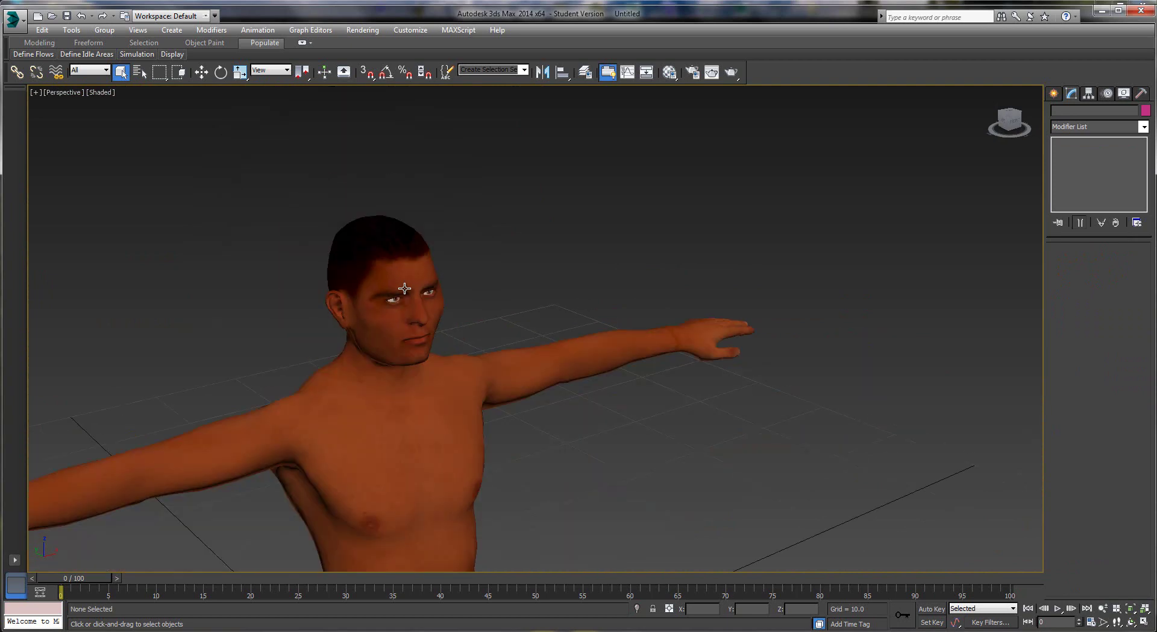
pyautogui.moveTo(405, 332); pyautogui.dragTo(459, 247, button='middle')
pyautogui.keyDown('alt'); pyautogui.moveTo(456, 288); pyautogui.dragTo(632, 341, button='middle'); pyautogui.keyUp('alt')
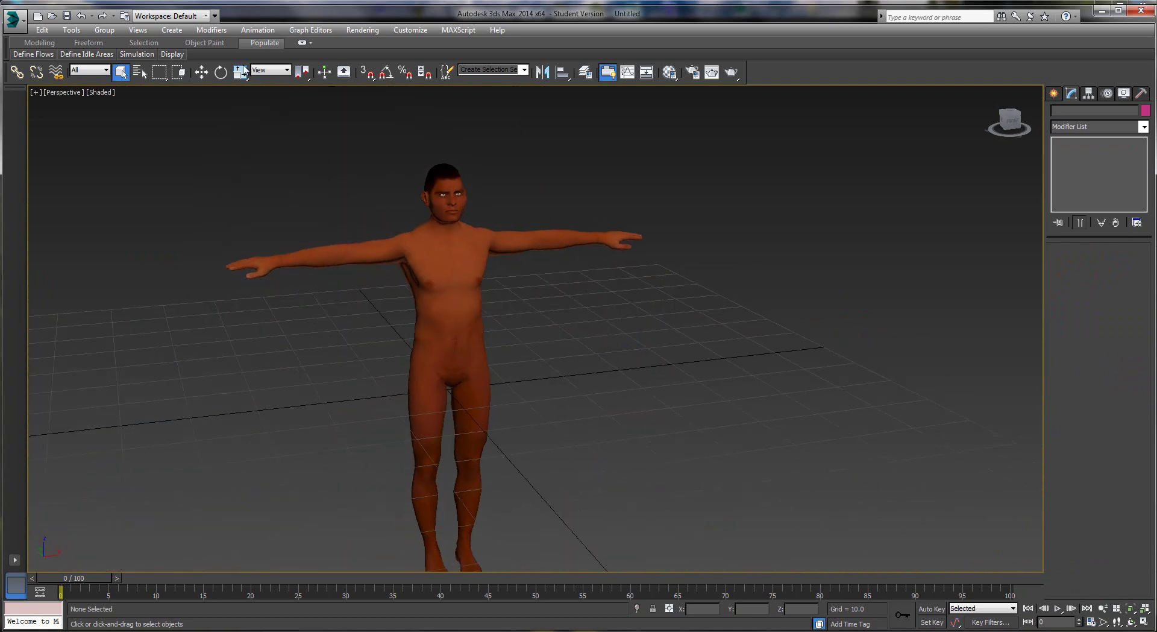
pyautogui.scroll(5, 445, 284)
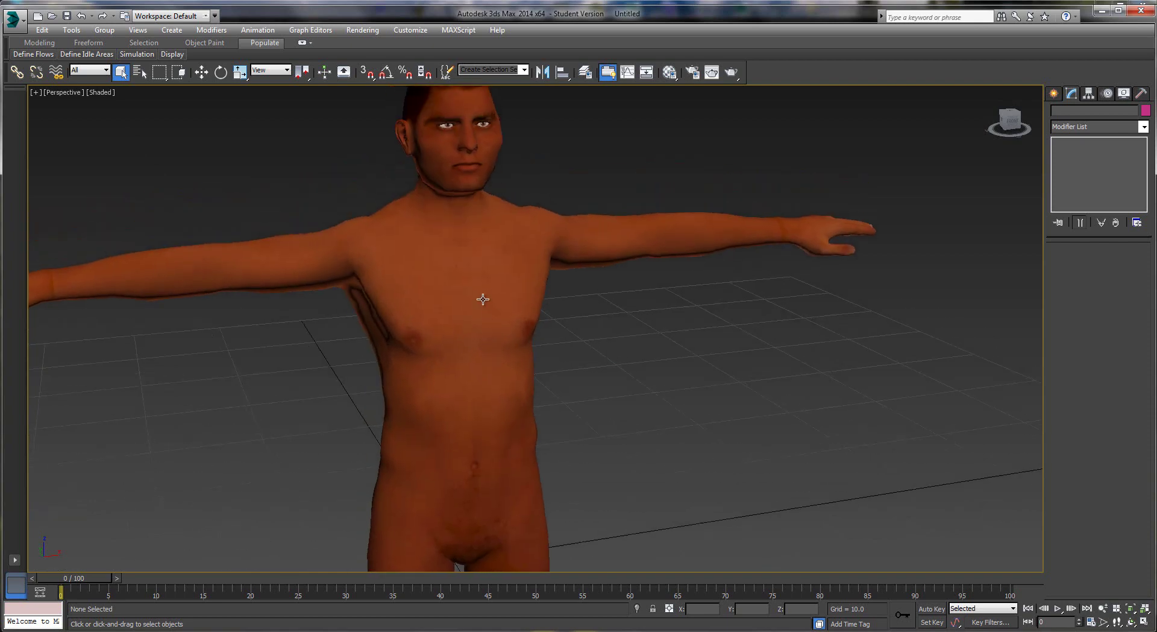
pyautogui.click(473, 295)
# - Create a pyramid over the body in the Top view, about 9.2 wide, 8.7 deep and 18.8 high
pyautogui.click(1053, 94)
pyautogui.click(893, 380)
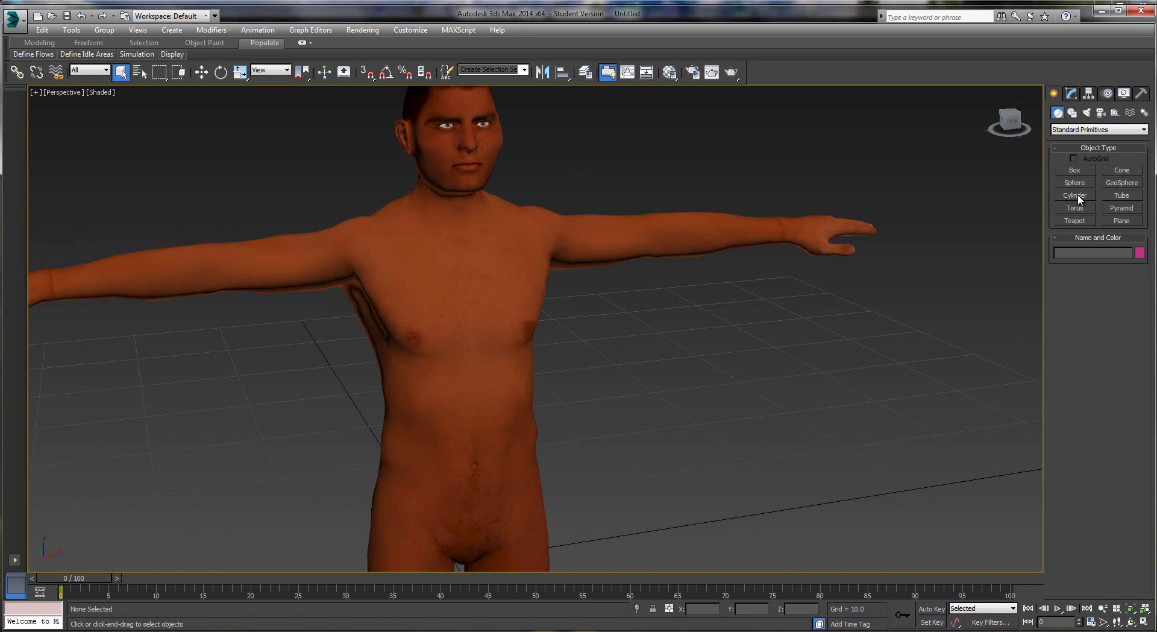
pyautogui.click(1122, 208)
pyautogui.hotkey('alt', 'w')
pyautogui.scroll(3, 289, 224)
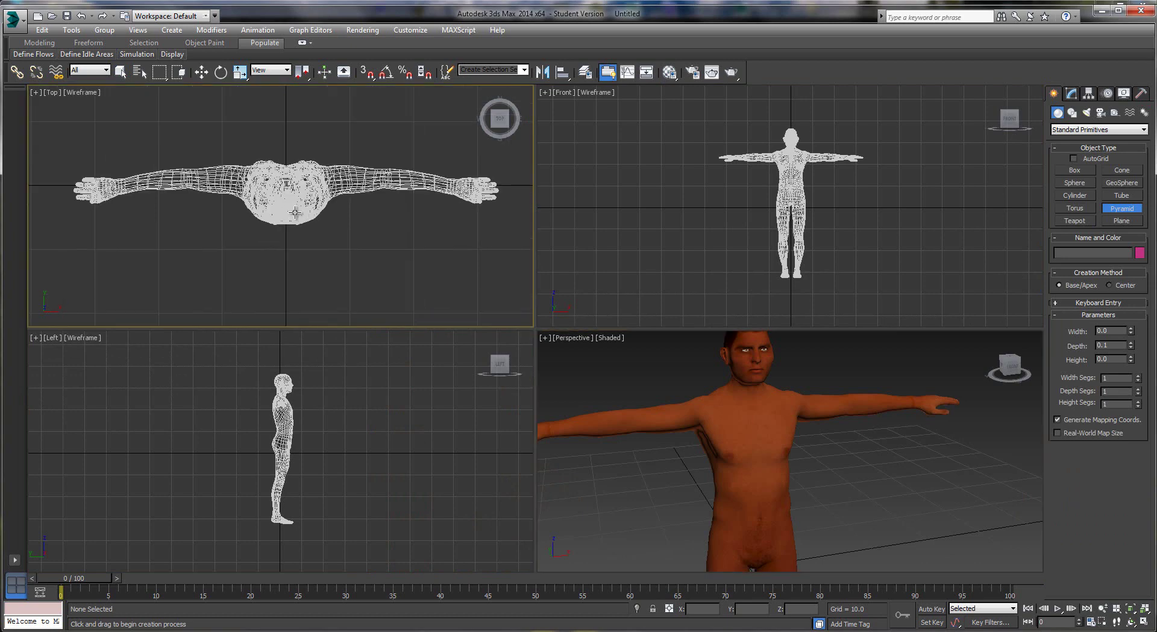
pyautogui.moveTo(262, 179); pyautogui.dragTo(320, 235)
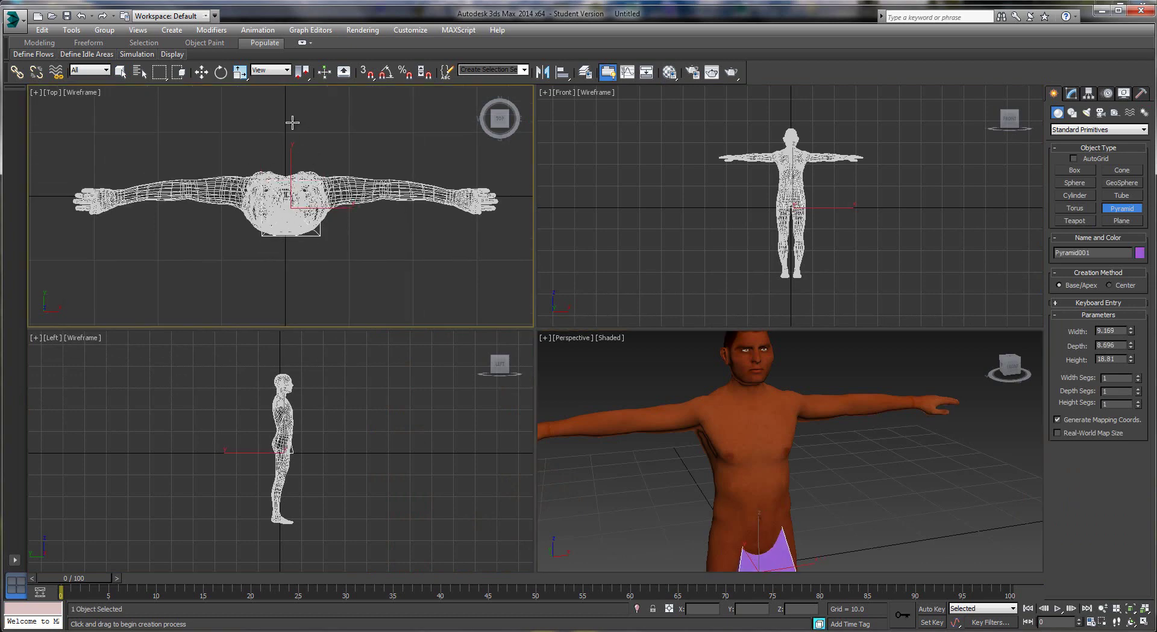
# - Move the pyramid up the vertical axis to about 34 so it sits on the head like a hat
pyautogui.click(201, 72)
pyautogui.scroll(3, 852, 472)
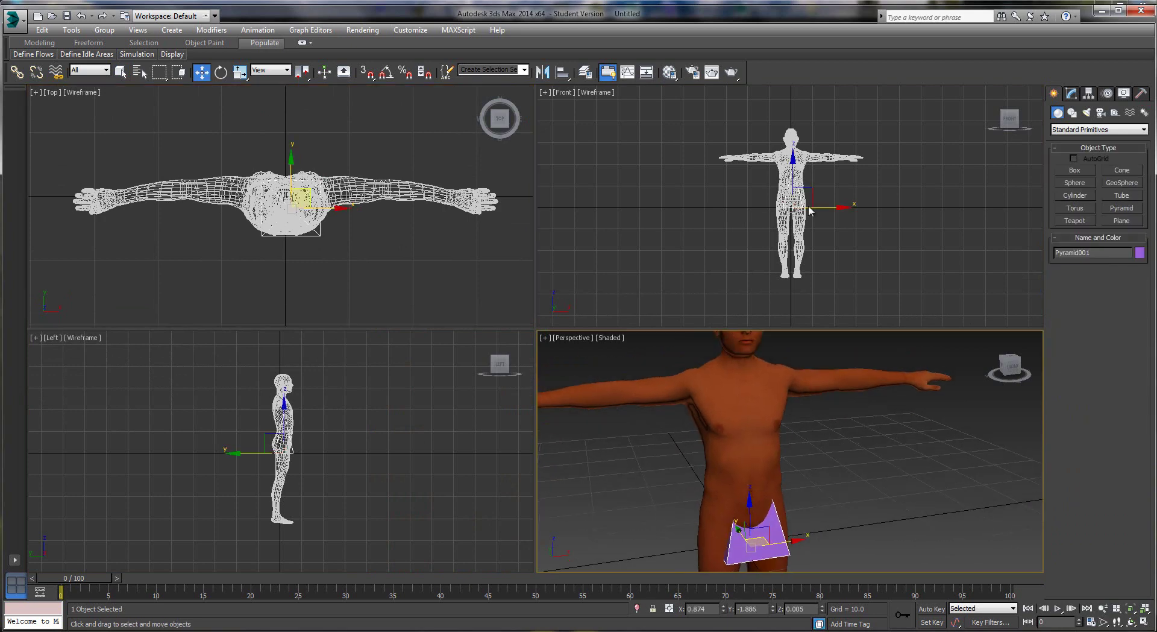
pyautogui.moveTo(808, 206); pyautogui.dragTo(820, 227, button='middle')
pyautogui.moveTo(804, 191); pyautogui.dragTo(804, 118)
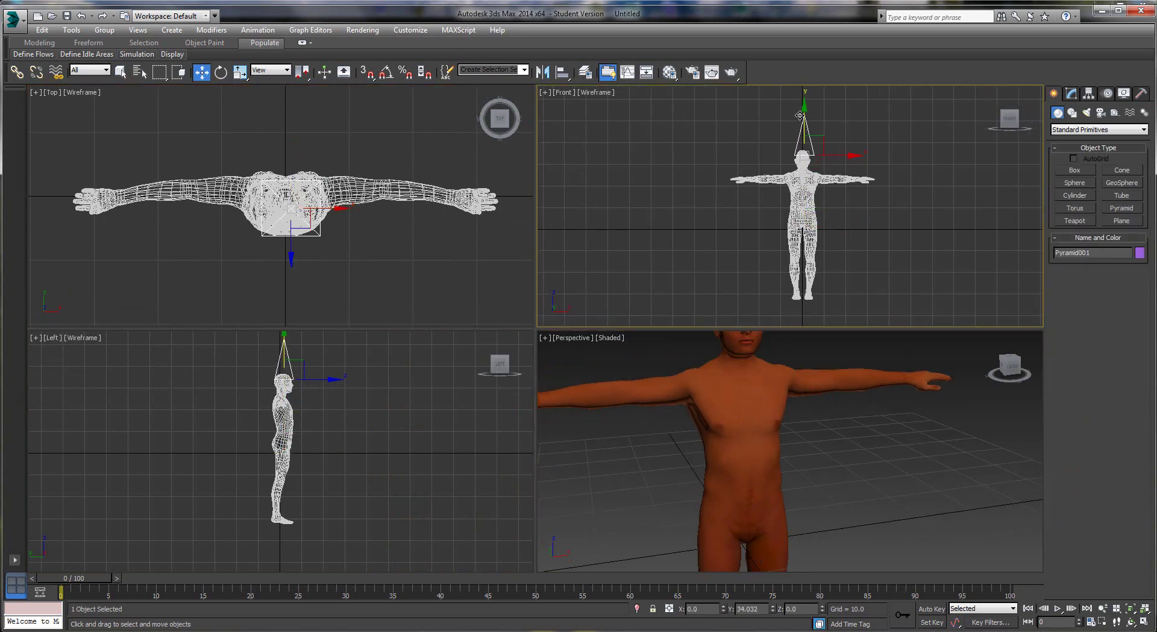
pyautogui.moveTo(783, 393); pyautogui.dragTo(784, 468, button='middle')
pyautogui.hotkey('alt', 'w')
pyautogui.moveTo(605, 365); pyautogui.dragTo(630, 414, button='middle')
pyautogui.hotkey('alt', 'w')
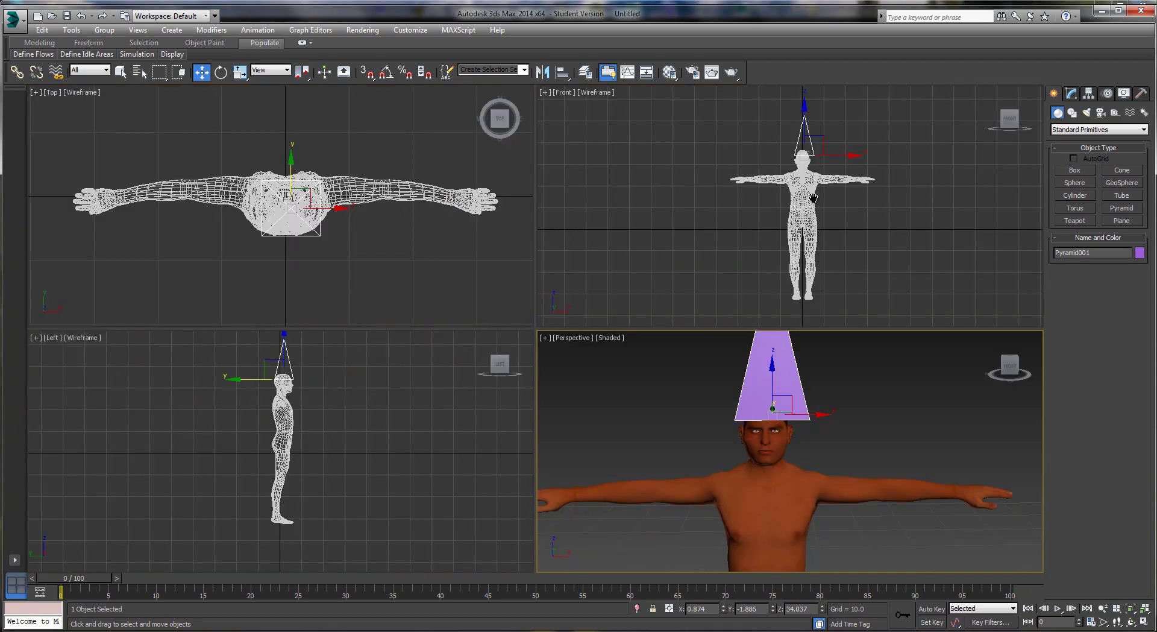
# - Center the pyramid on the head by nudging it sideways in the Front view and front-to-back in the Left view
pyautogui.moveTo(807, 204); pyautogui.dragTo(780, 221, button='middle')
pyautogui.scroll(3, 781, 222)
pyautogui.scroll(3, 827, 166)
pyautogui.moveTo(794, 102); pyautogui.dragTo(834, 211, button='middle')
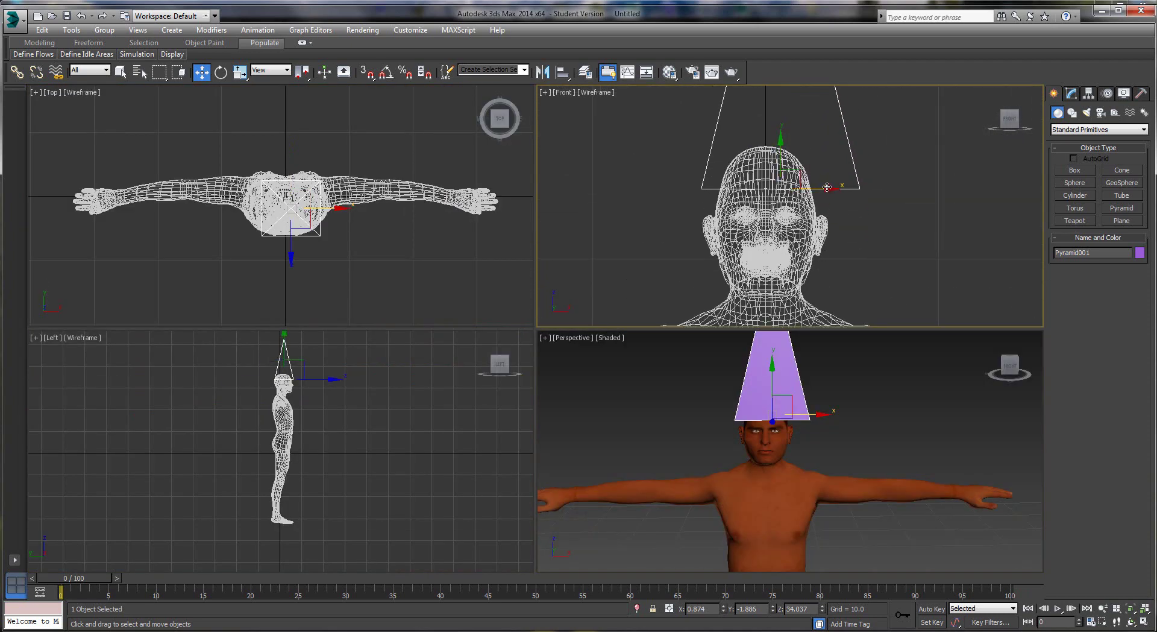
pyautogui.moveTo(827, 187); pyautogui.dragTo(811, 187)
pyautogui.scroll(8, 362, 385)
pyautogui.moveTo(247, 449); pyautogui.dragTo(236, 449)
pyautogui.keyDown('alt'); pyautogui.moveTo(723, 476); pyautogui.dragTo(749, 449, button='middle'); pyautogui.keyUp('alt')
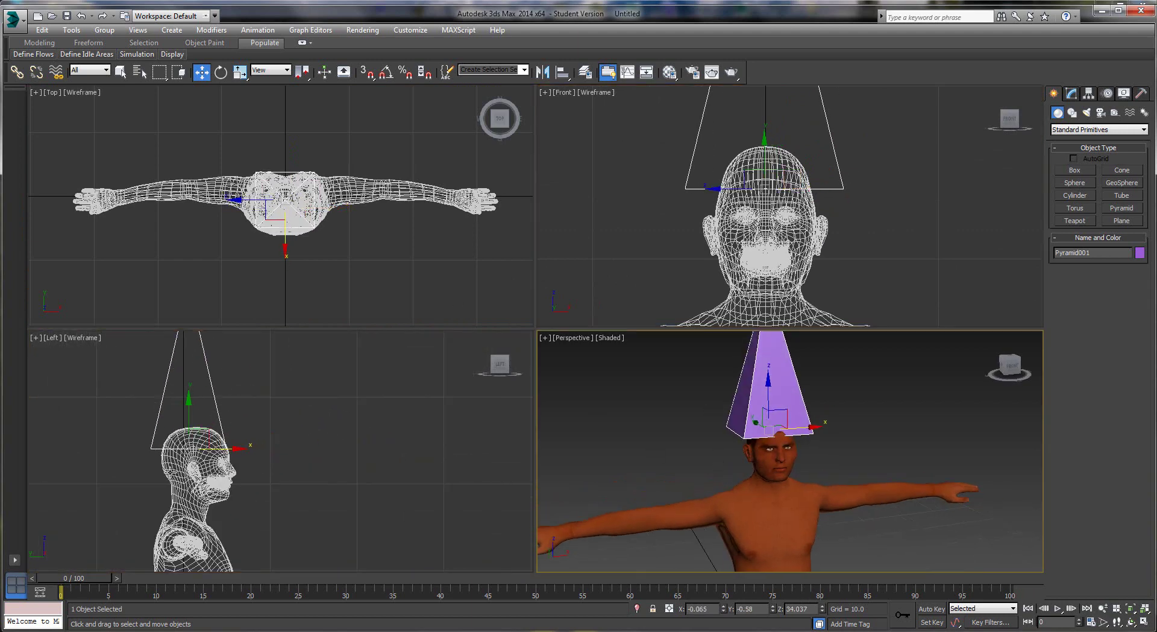
pyautogui.moveTo(236, 449); pyautogui.dragTo(244, 449)
pyautogui.scroll(-3, 849, 457)
pyautogui.hotkey('alt', 'w')
# - Select the body mesh, try moving it sideways separately from the pyramid, and undo the move
pyautogui.click(605, 418)
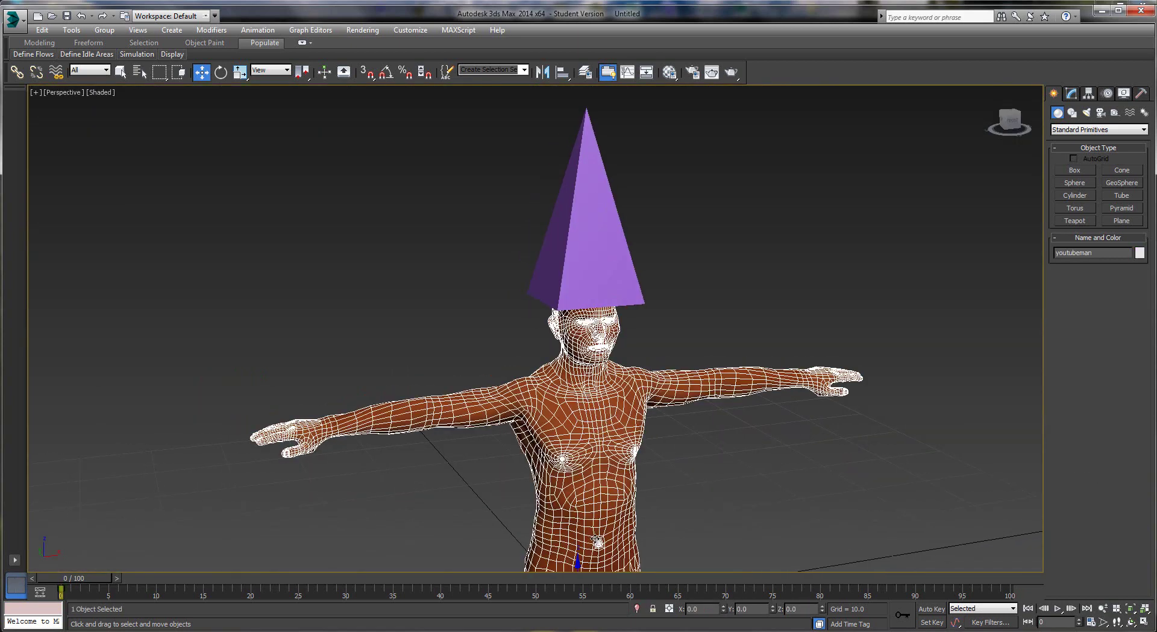
pyautogui.scroll(-3, 593, 500)
pyautogui.moveTo(568, 492); pyautogui.dragTo(650, 491)
pyautogui.hotkey('ctrl', 'z')
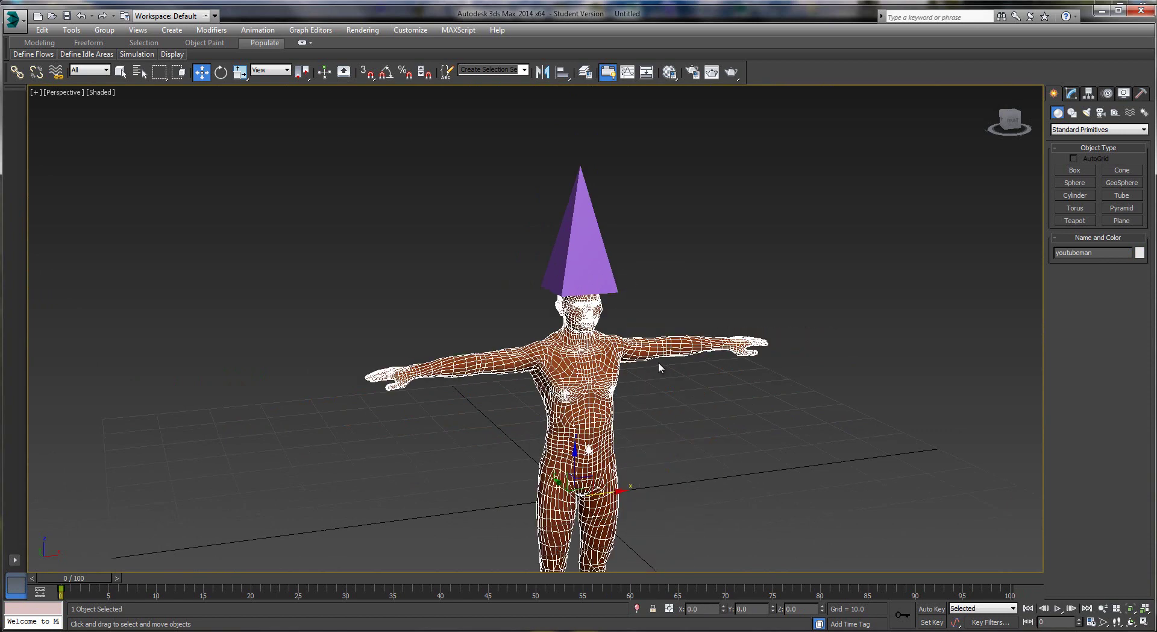
# - Go to the body's Editable Poly level beneath Skin, accept the topology warning with Hold/Yes, and attach the pyramid to the body
pyautogui.click(1073, 94)
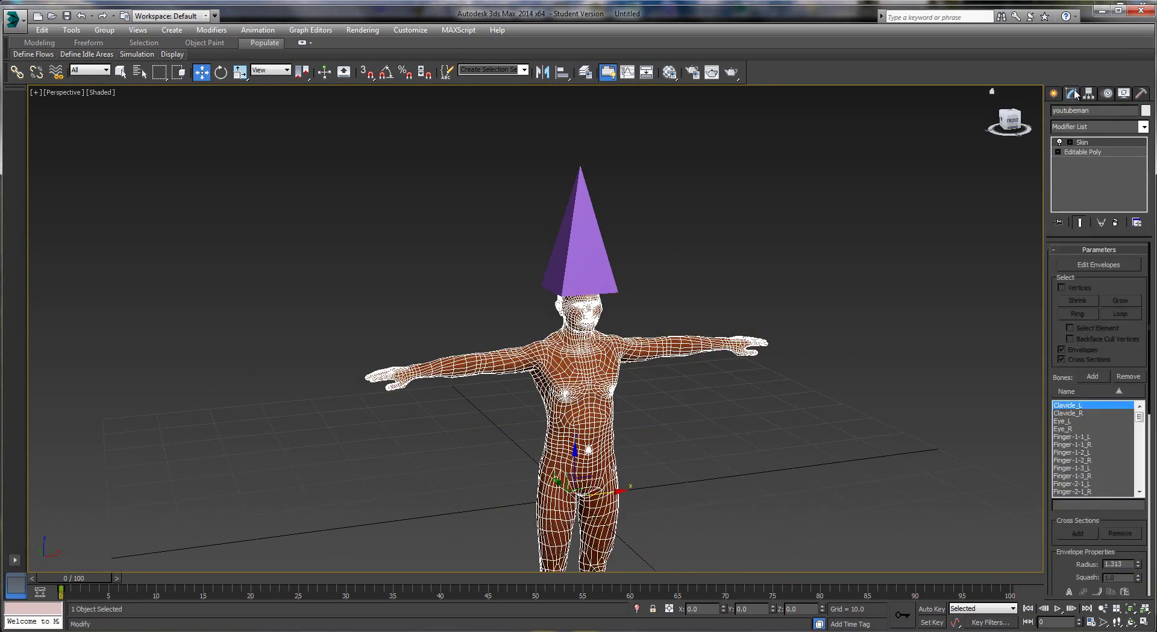
pyautogui.click(1093, 152)
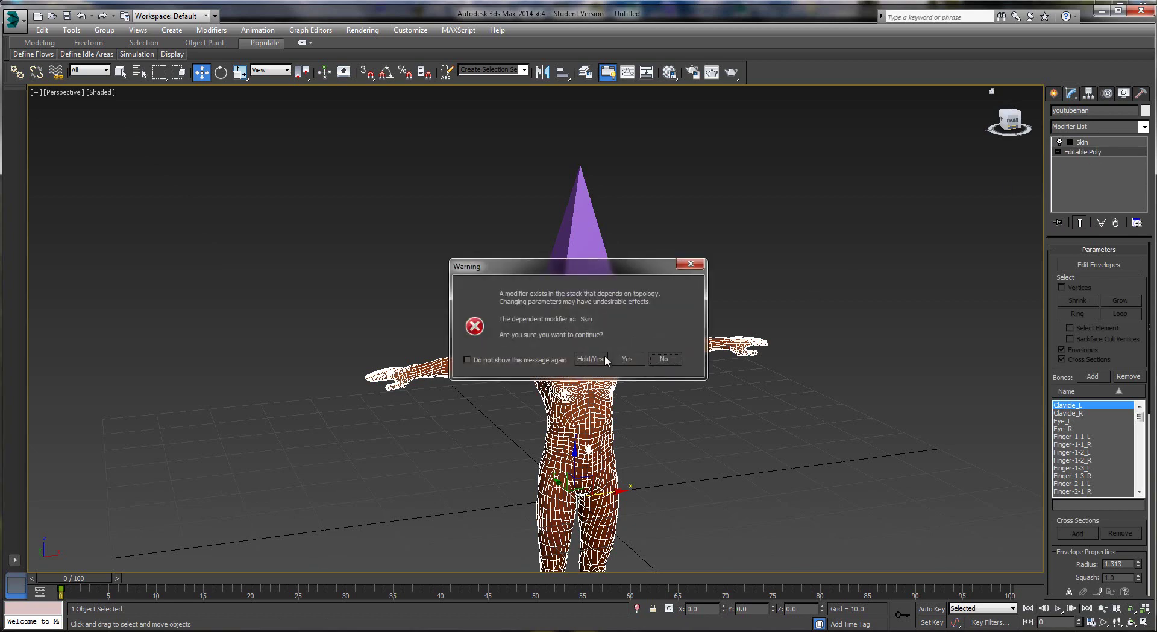
pyautogui.click(604, 356)
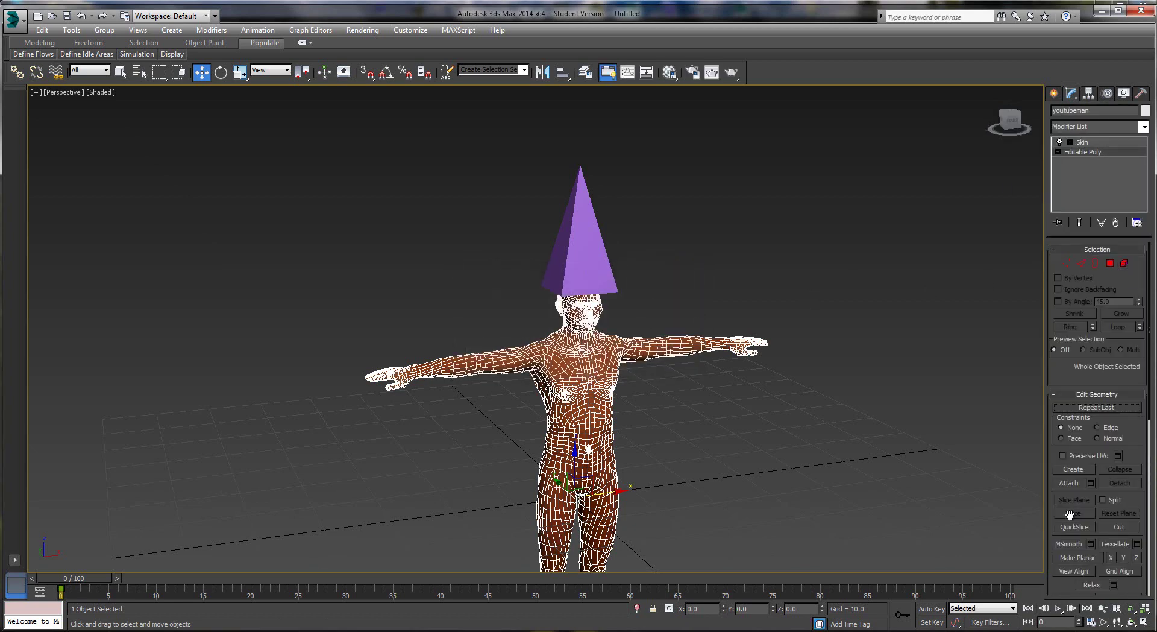
pyautogui.click(1070, 482)
pyautogui.click(591, 247)
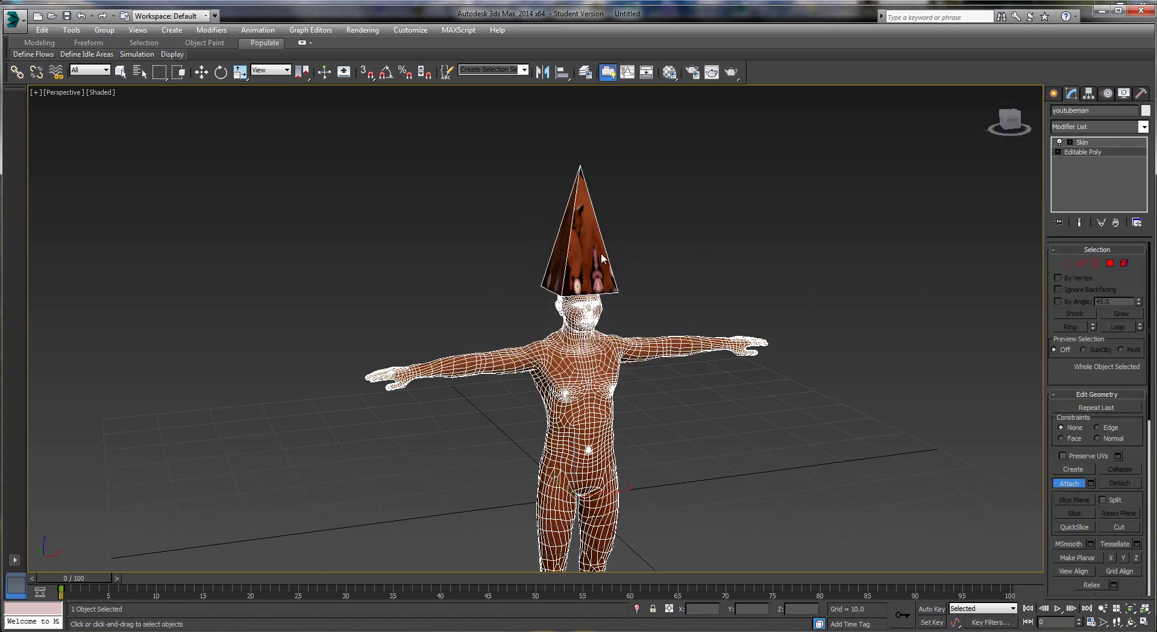
pyautogui.press('w')
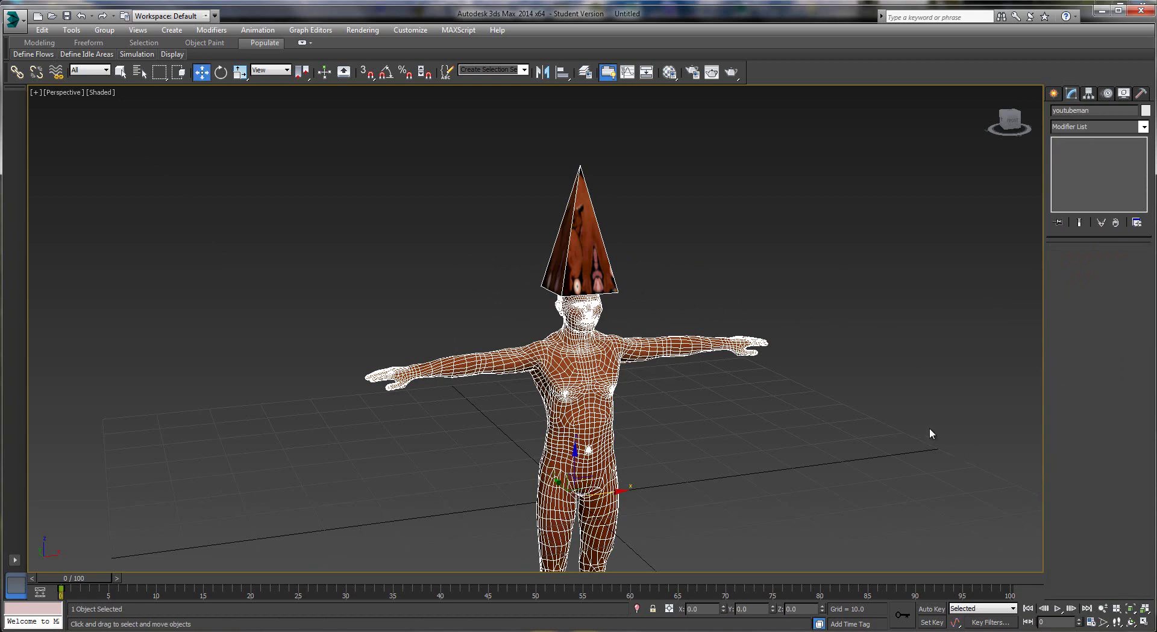
# - Deselect the body and unhide all hidden objects so the skeleton's helpers are available
pyautogui.click(624, 356)
pyautogui.click(624, 355)
pyautogui.click(695, 275)
pyautogui.rightClick(722, 284)
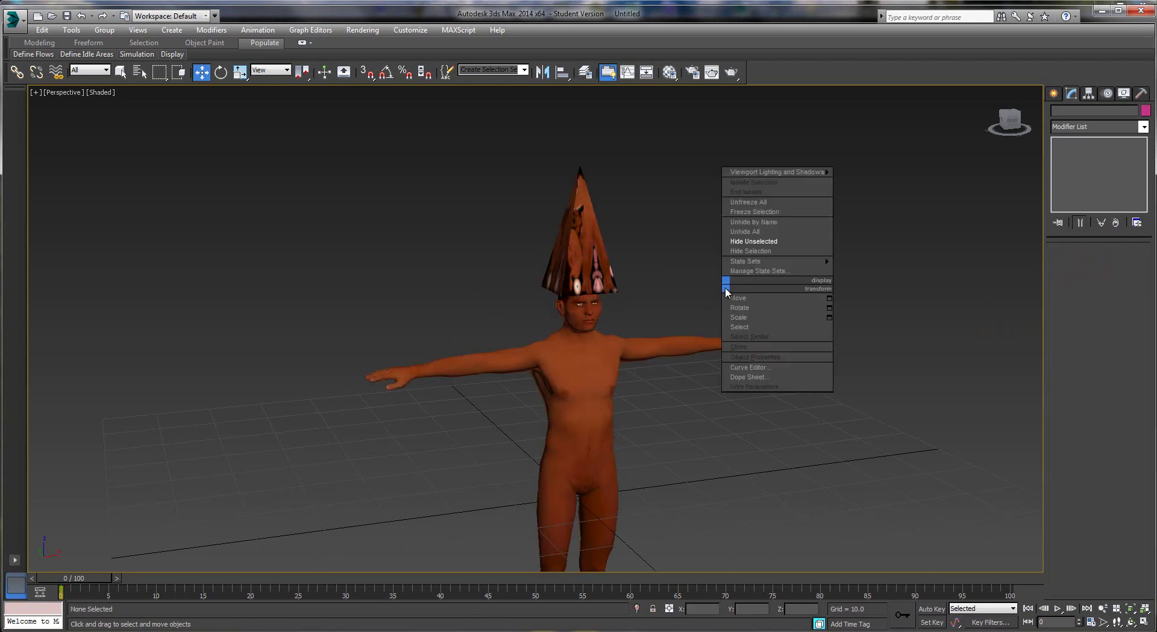
pyautogui.click(748, 232)
pyautogui.moveTo(611, 337); pyautogui.dragTo(599, 326, button='middle')
pyautogui.scroll(4, 590, 333)
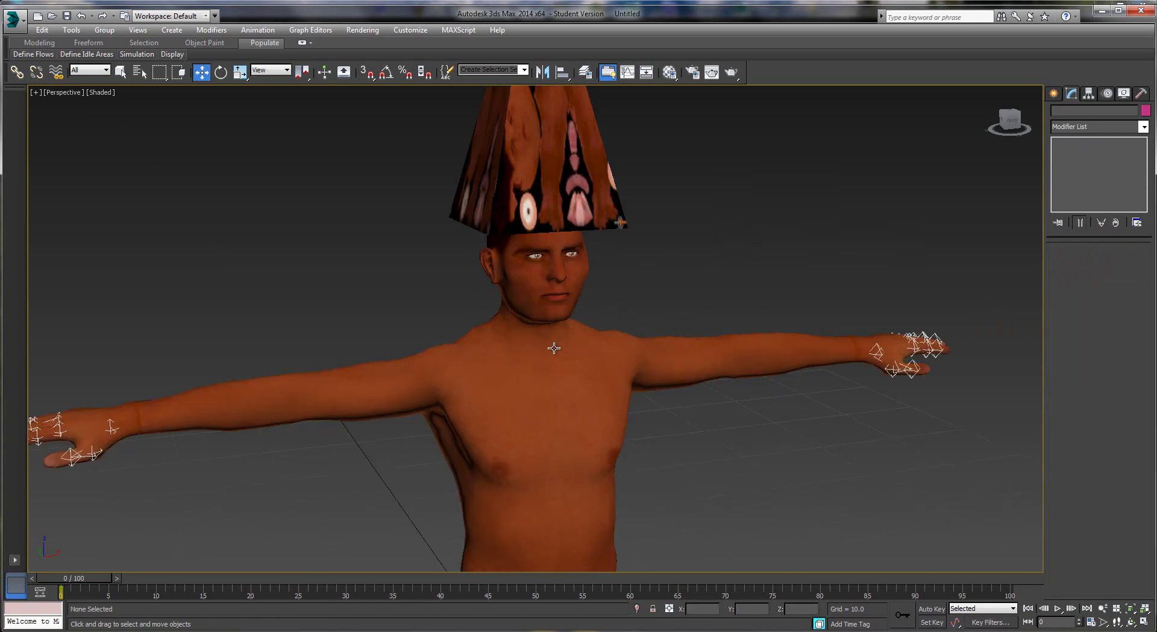
# - Select the two helpers in the head and neck area, leaving the body mesh out of the selection
pyautogui.scroll(4, 554, 348)
pyautogui.keyDown('alt'); pyautogui.moveTo(581, 369); pyautogui.dragTo(537, 341, button='middle'); pyautogui.keyUp('alt')
pyautogui.click(548, 360)
pyautogui.scroll(-3, 598, 364)
pyautogui.scroll(-4, 613, 374)
pyautogui.click(536, 341)
pyautogui.moveTo(621, 355); pyautogui.dragTo(622, 356)
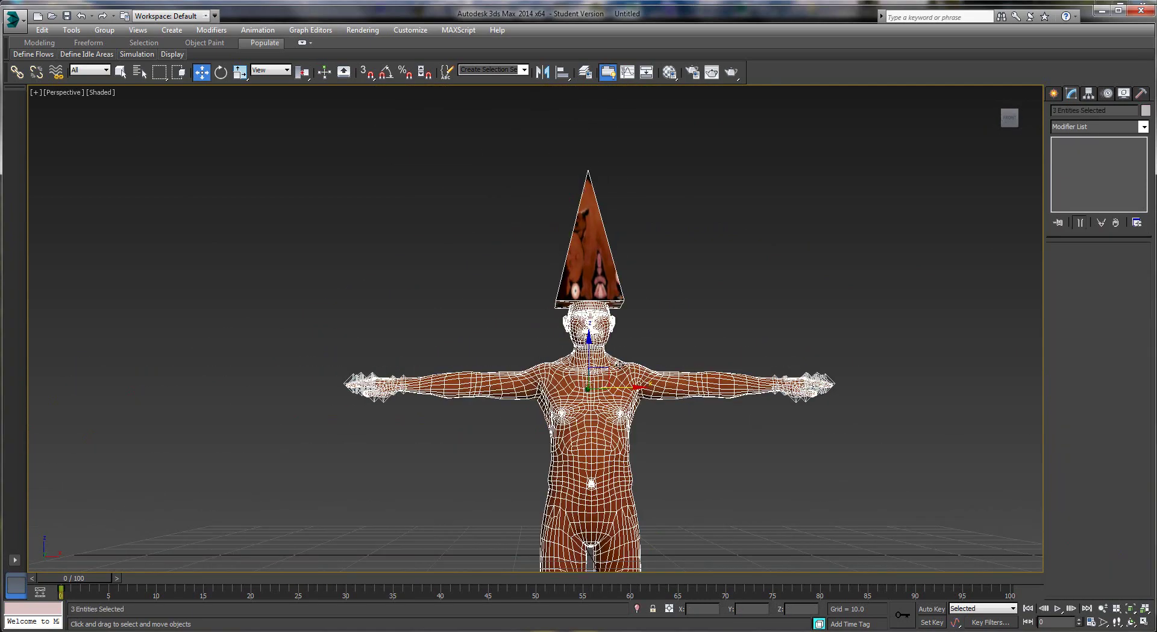
pyautogui.keyDown('alt'); pyautogui.click(604, 379); pyautogui.keyUp('alt')
pyautogui.moveTo(599, 382)
pyautogui.keyDown('alt'); pyautogui.mouseDown(button='middle')
pyautogui.moveTo(642, 405)
pyautogui.moveTo(620, 377)
pyautogui.mouseUp(button='middle'); pyautogui.keyUp('alt')
pyautogui.scroll(3, 620, 377)
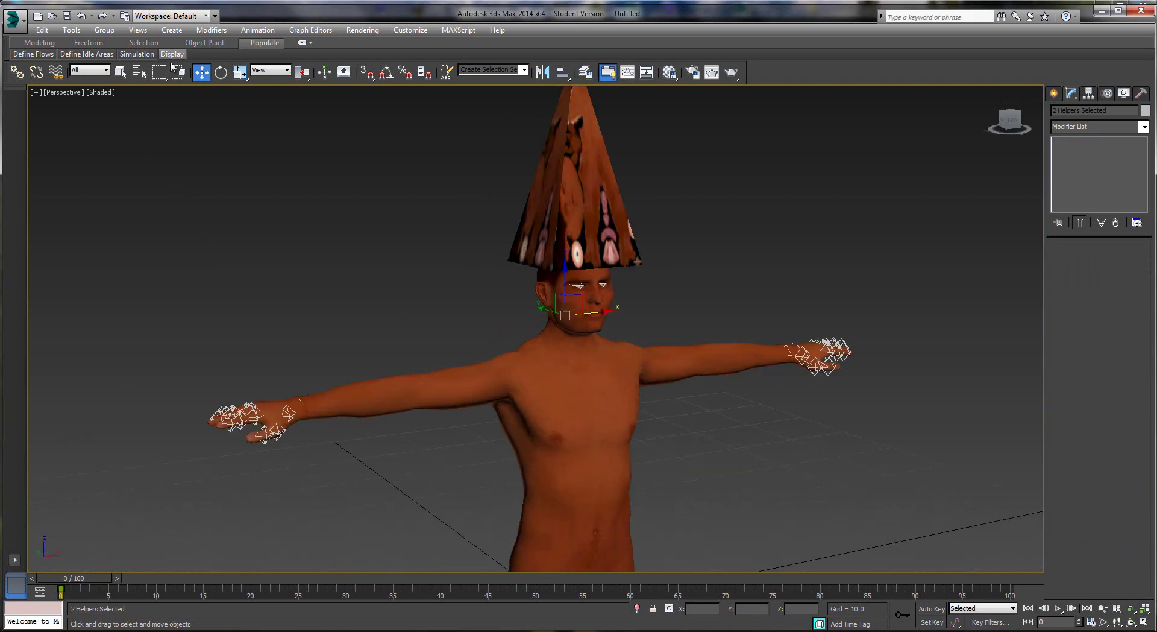
# - Tilt the head helpers forward and back, turn them sideways to test the attached hat, and undo the rotation
pyautogui.click(221, 72)
pyautogui.moveTo(586, 298); pyautogui.dragTo(596, 318)
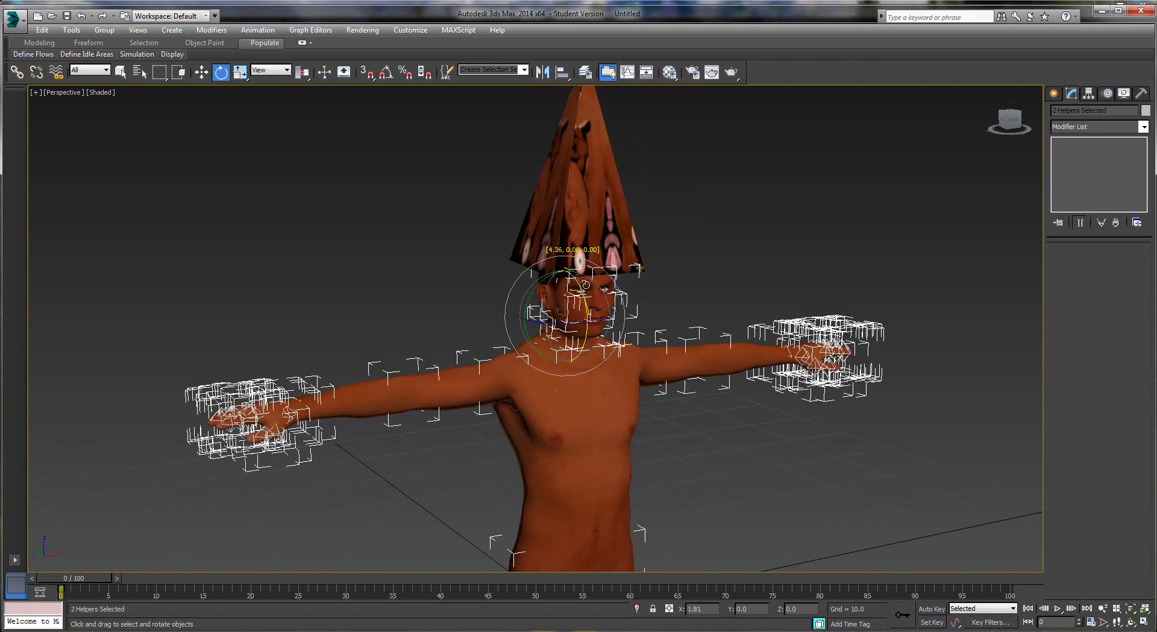
pyautogui.moveTo(585, 283); pyautogui.dragTo(570, 243)
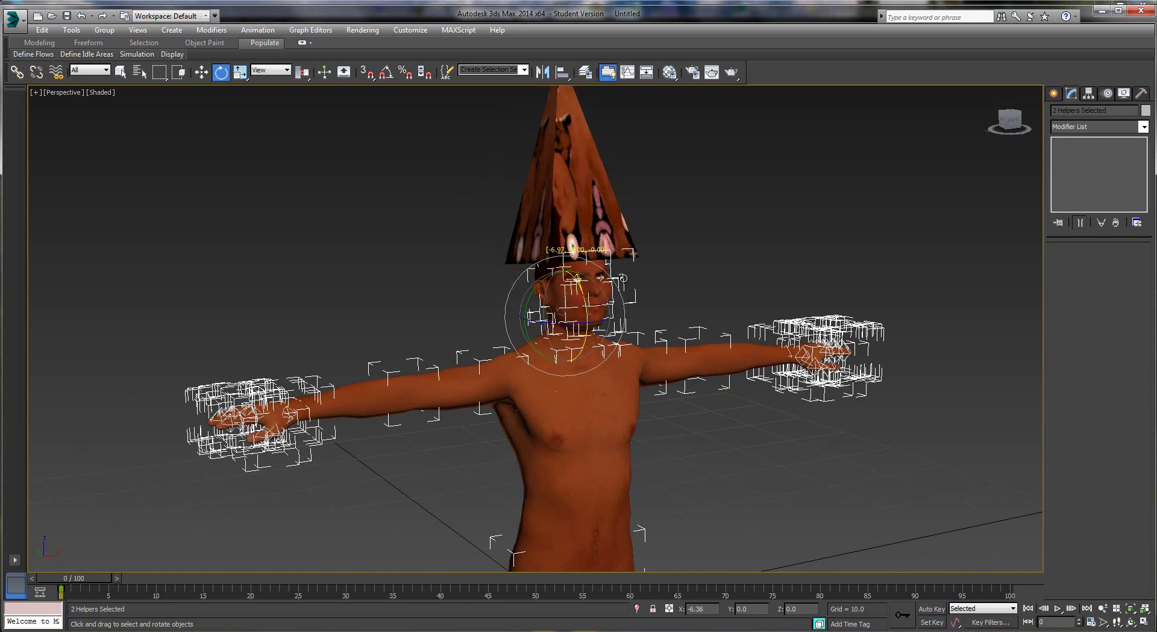
pyautogui.moveTo(525, 321); pyautogui.dragTo(627, 368)
pyautogui.hotkey('ctrl', 'z')
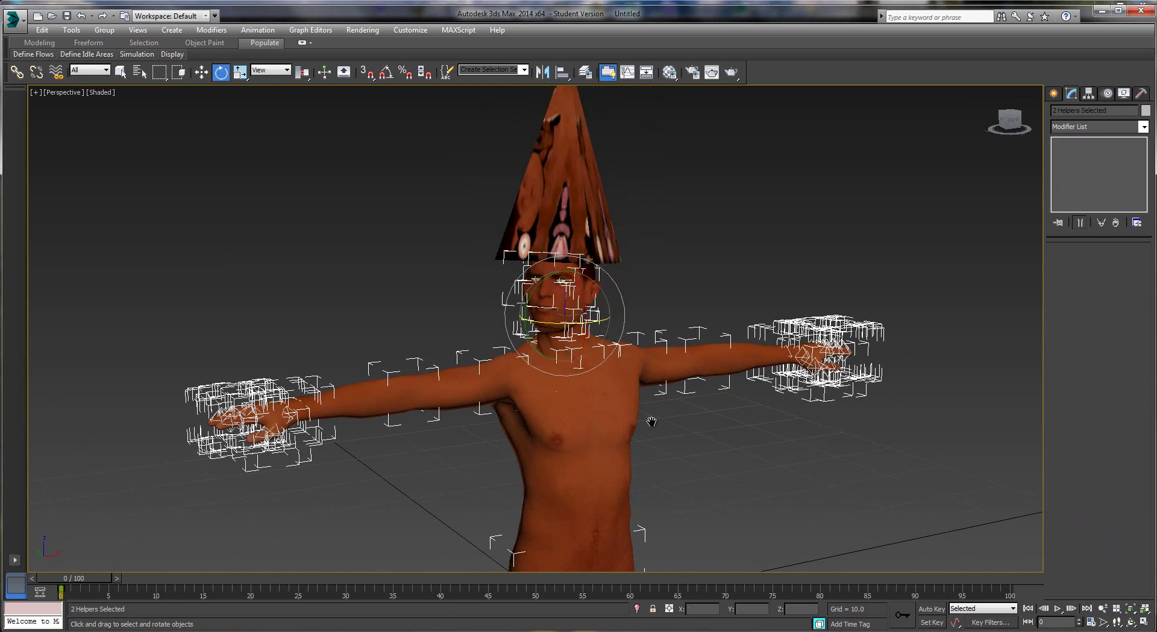
pyautogui.moveTo(649, 426); pyautogui.dragTo(546, 107, button='middle')
pyautogui.hotkey('ctrl', 'z')
# - Select the Finger-3-2_R helper on the right hand and rotate it about its Y axis to bend the finger upward
pyautogui.moveTo(547, 256); pyautogui.dragTo(584, 251, button='middle')
pyautogui.scroll(3, 567, 124)
pyautogui.moveTo(602, 372); pyautogui.dragTo(716, 257, button='middle')
pyautogui.scroll(-5, 716, 257)
pyautogui.moveTo(497, 235); pyautogui.dragTo(667, 381, button='middle')
pyautogui.scroll(5, 510, 350)
pyautogui.keyDown('alt'); pyautogui.moveTo(510, 350); pyautogui.dragTo(574, 398, button='middle'); pyautogui.keyUp('alt')
pyautogui.scroll(3, 574, 397)
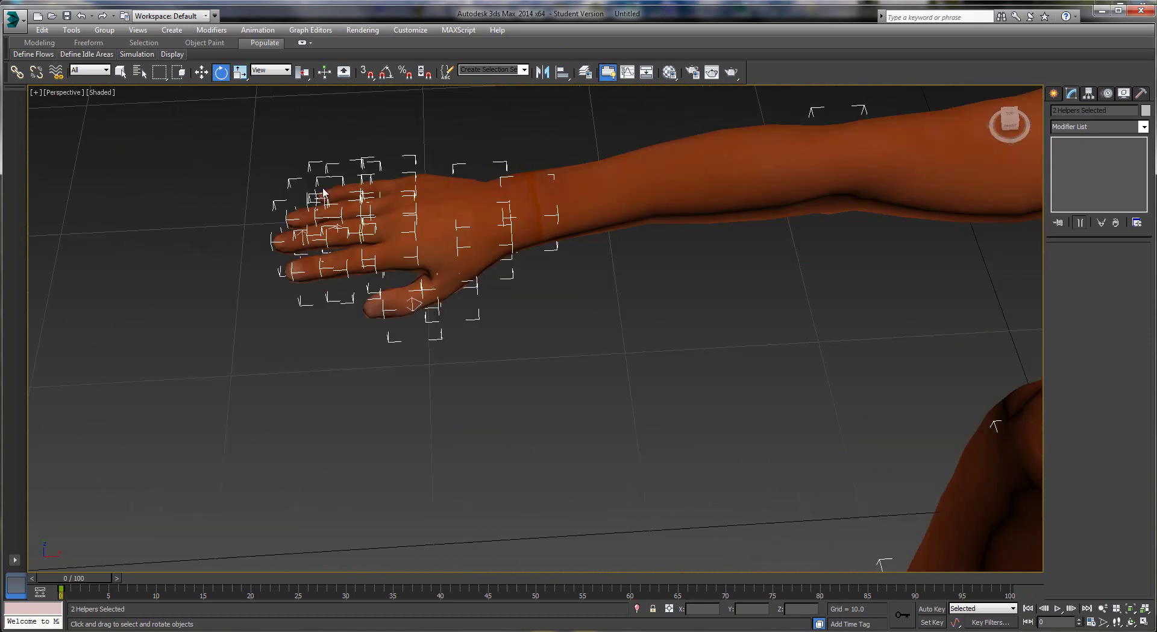
pyautogui.click(357, 231)
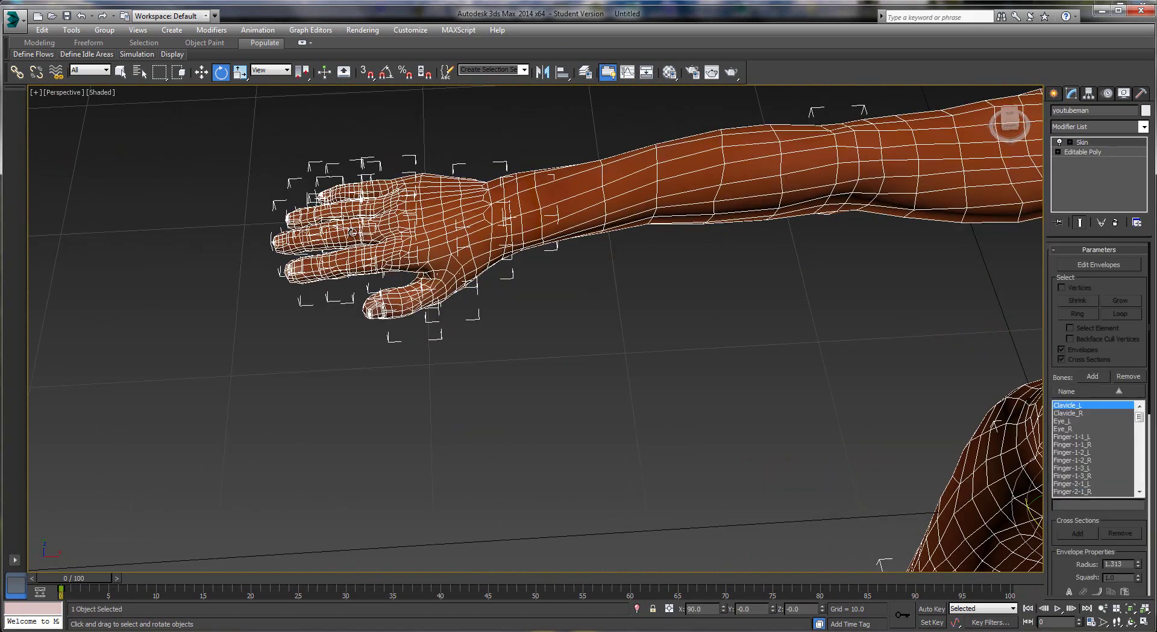
pyautogui.click(353, 232)
pyautogui.keyDown('alt'); pyautogui.moveTo(379, 229); pyautogui.dragTo(360, 192, button='middle'); pyautogui.keyUp('alt')
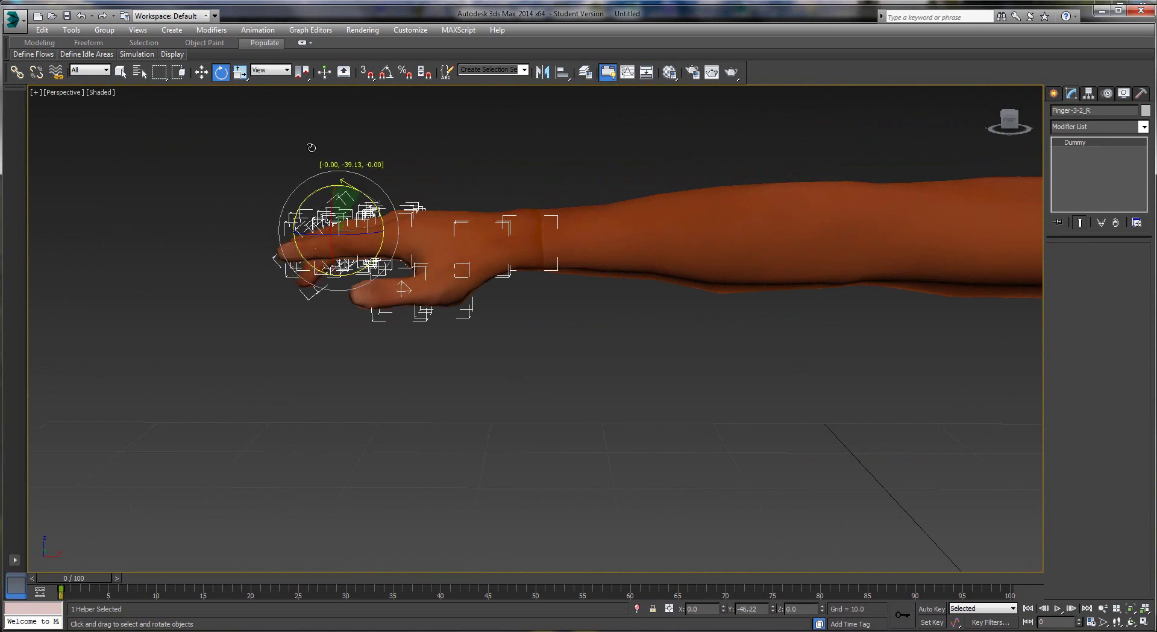
# - Rotate the Finger-3-3_R fingertip helper about its Y axis and check the posed finger on the hand
pyautogui.click(320, 201)
pyautogui.click(321, 201)
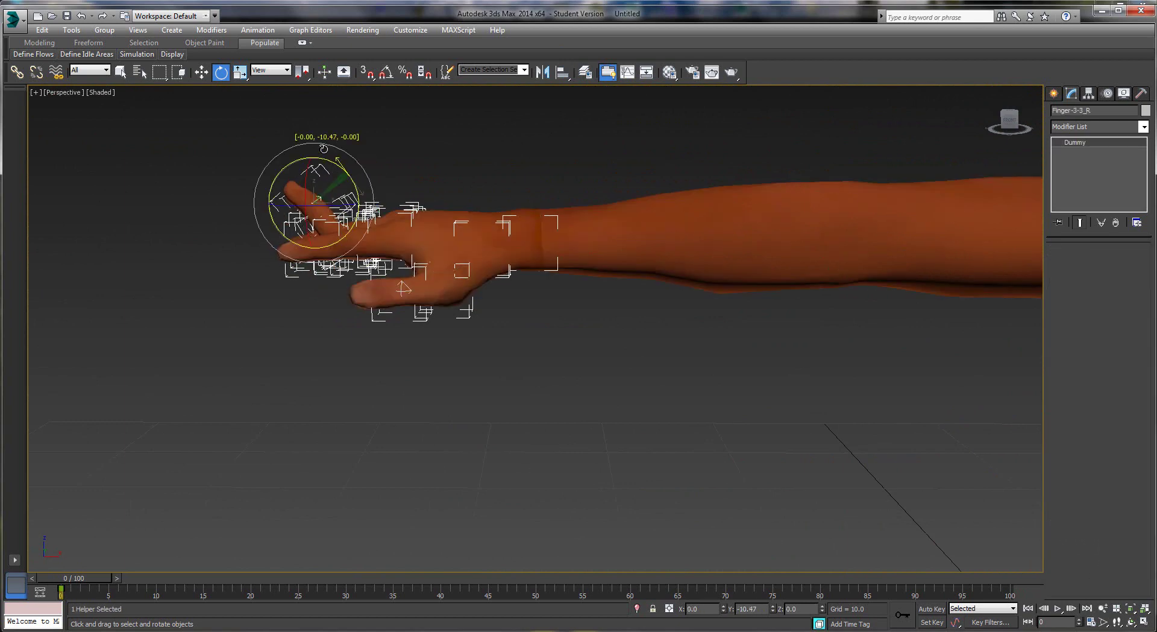
pyautogui.moveTo(290, 99); pyautogui.dragTo(290, 97)
pyautogui.keyDown('alt'); pyautogui.moveTo(443, 247); pyautogui.dragTo(549, 256, button='middle'); pyautogui.keyUp('alt')
pyautogui.moveTo(548, 256); pyautogui.dragTo(568, 341, button='middle')
pyautogui.scroll(3, 560, 349)
pyautogui.click(563, 346)
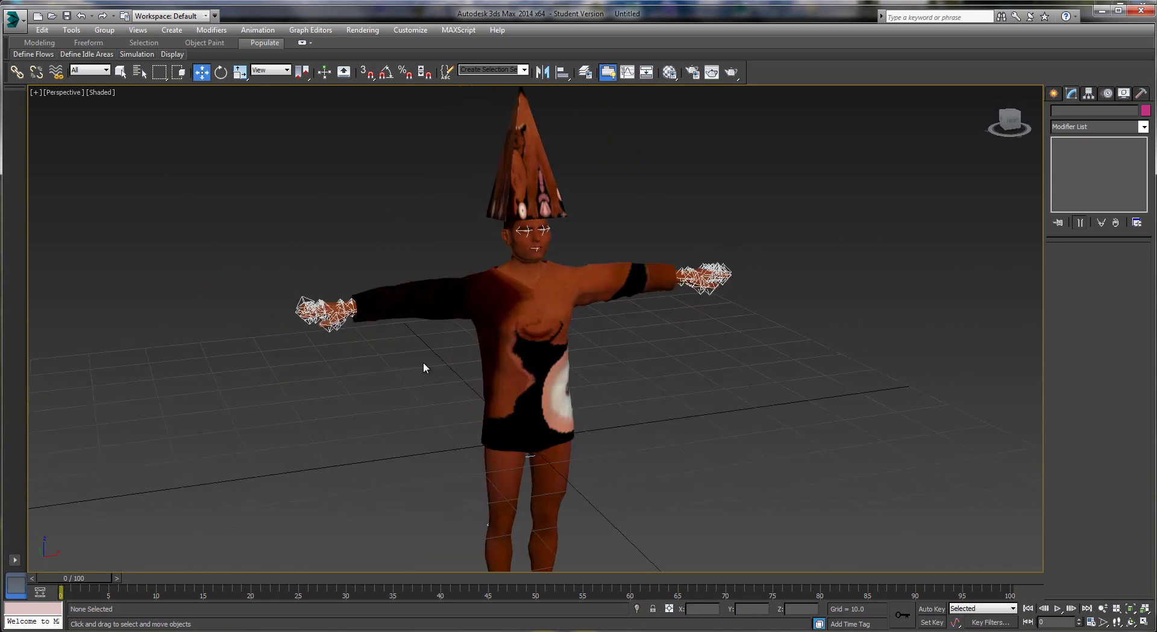
# - Select the clothed character's LoArm_R helper without the meshes, try rotating the right forearm, and cancel the rotation
pyautogui.moveTo(424, 366); pyautogui.dragTo(439, 380, button='middle')
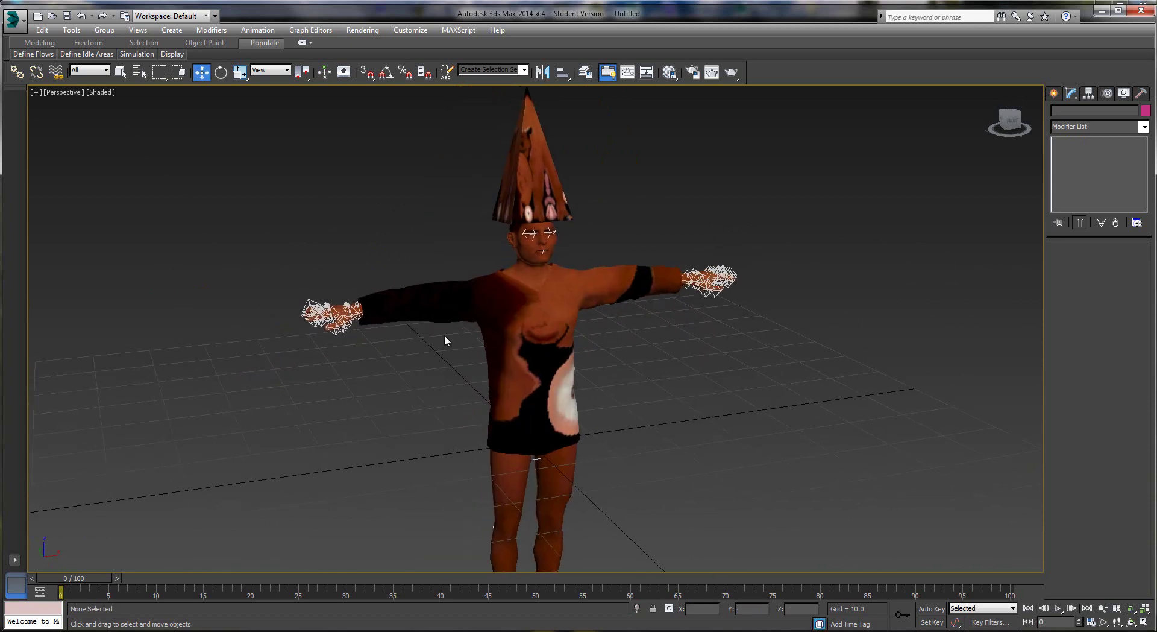
pyautogui.scroll(5, 444, 335)
pyautogui.keyDown('alt'); pyautogui.moveTo(548, 403); pyautogui.dragTo(575, 355, button='middle'); pyautogui.keyUp('alt')
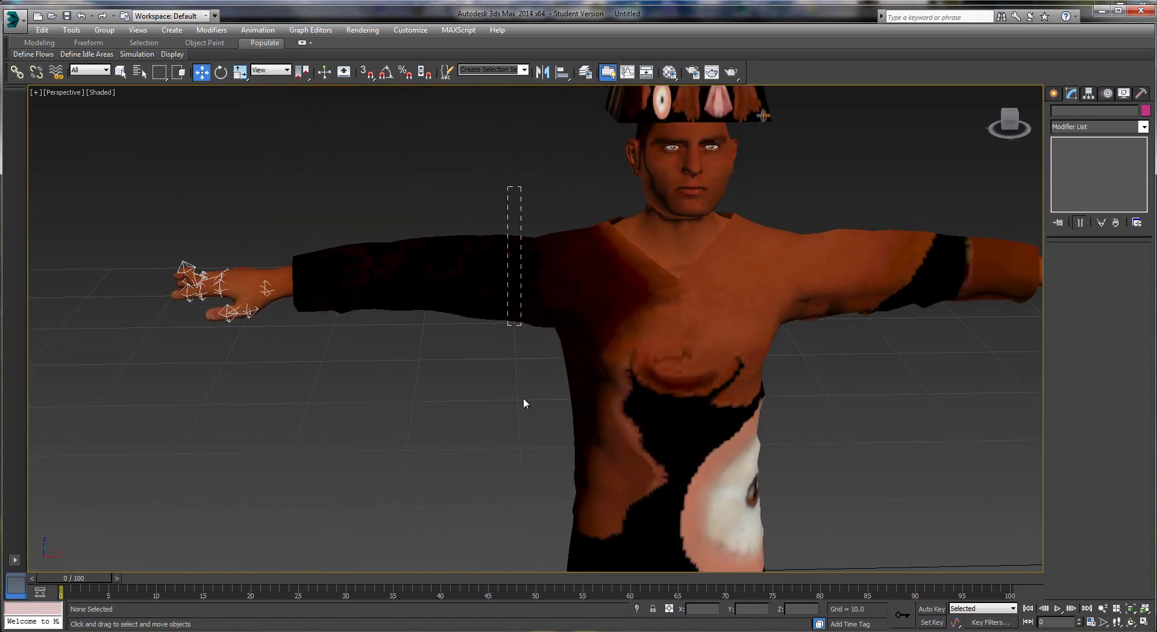
pyautogui.moveTo(508, 186); pyautogui.dragTo(523, 397)
pyautogui.keyDown('alt'); pyautogui.click(595, 308); pyautogui.keyUp('alt')
pyautogui.moveTo(559, 348); pyautogui.dragTo(512, 323, button='middle')
pyautogui.scroll(-3, 517, 343)
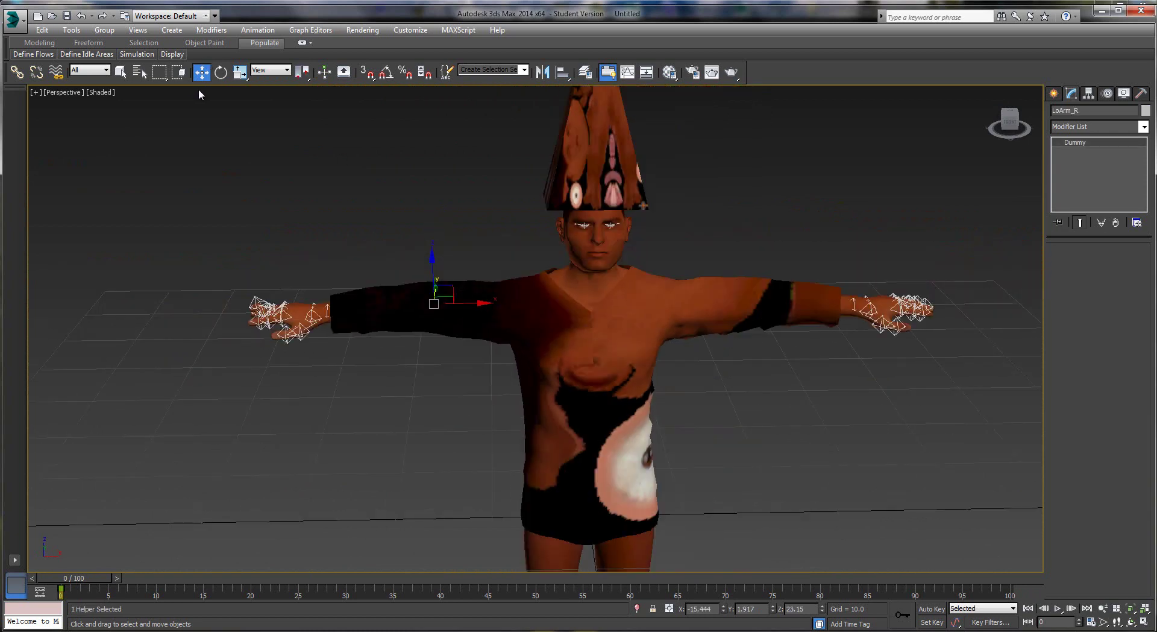
pyautogui.press('e')
pyautogui.moveTo(416, 315); pyautogui.dragTo(727, 313)
pyautogui.rightClick(727, 313)
pyautogui.moveTo(657, 328)
pyautogui.mouseDown(button='middle')
pyautogui.moveTo(624, 323)
pyautogui.moveTo(661, 327)
pyautogui.mouseUp(button='middle')
pyautogui.moveTo(680, 369); pyautogui.dragTo(666, 335, button='middle')
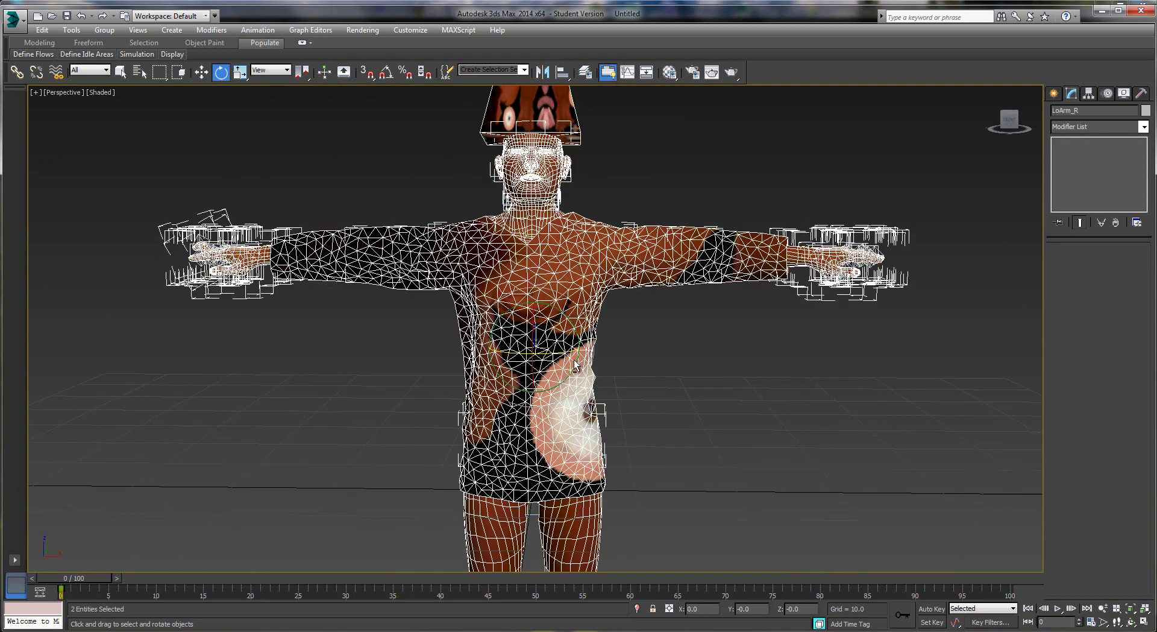
# - Select the Spine3 helper, rotate it to bend and twist the clothed upper body, and undo both rotations
pyautogui.click(593, 333)
pyautogui.moveTo(526, 284); pyautogui.dragTo(806, 398)
pyautogui.keyDown('alt'); pyautogui.moveTo(806, 398); pyautogui.dragTo(817, 404, button='middle'); pyautogui.keyUp('alt')
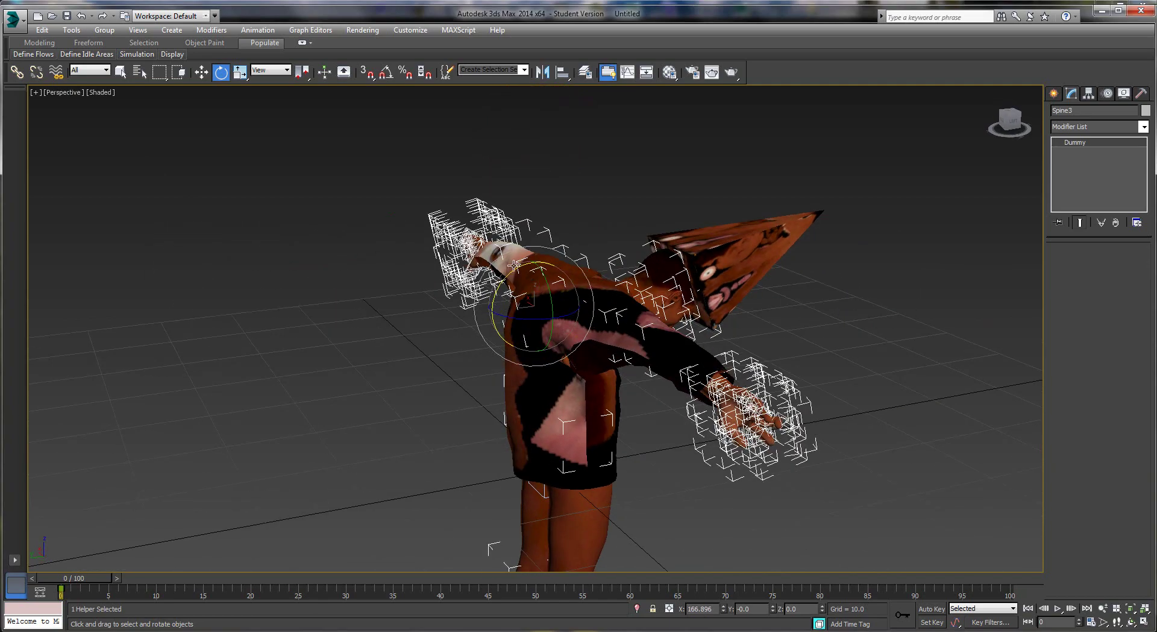
pyautogui.moveTo(513, 273); pyautogui.dragTo(344, 424)
pyautogui.keyDown('alt'); pyautogui.moveTo(343, 424); pyautogui.dragTo(653, 362, button='middle'); pyautogui.keyUp('alt')
pyautogui.hotkey('ctrl', 'z')
pyautogui.hotkey('ctrl', 'z')
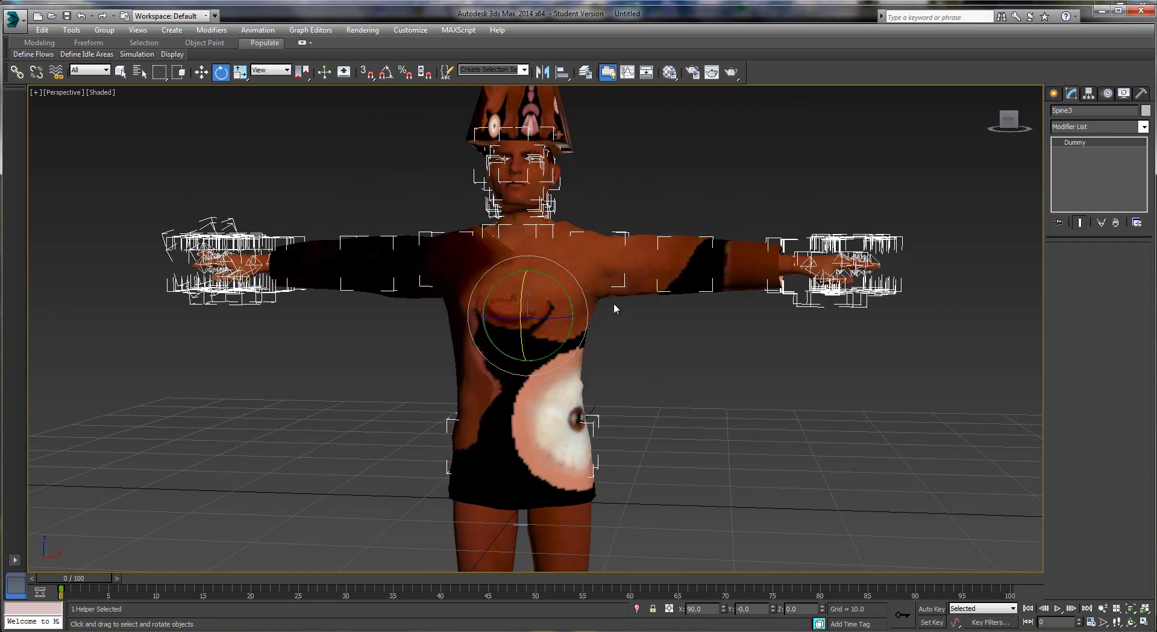
# - Try rotating a left arm helper to test the sleeve, undo the rotation, and deselect everything
pyautogui.keyDown('ctrl'); pyautogui.click(616, 246); pyautogui.keyUp('ctrl')
pyautogui.click(646, 252)
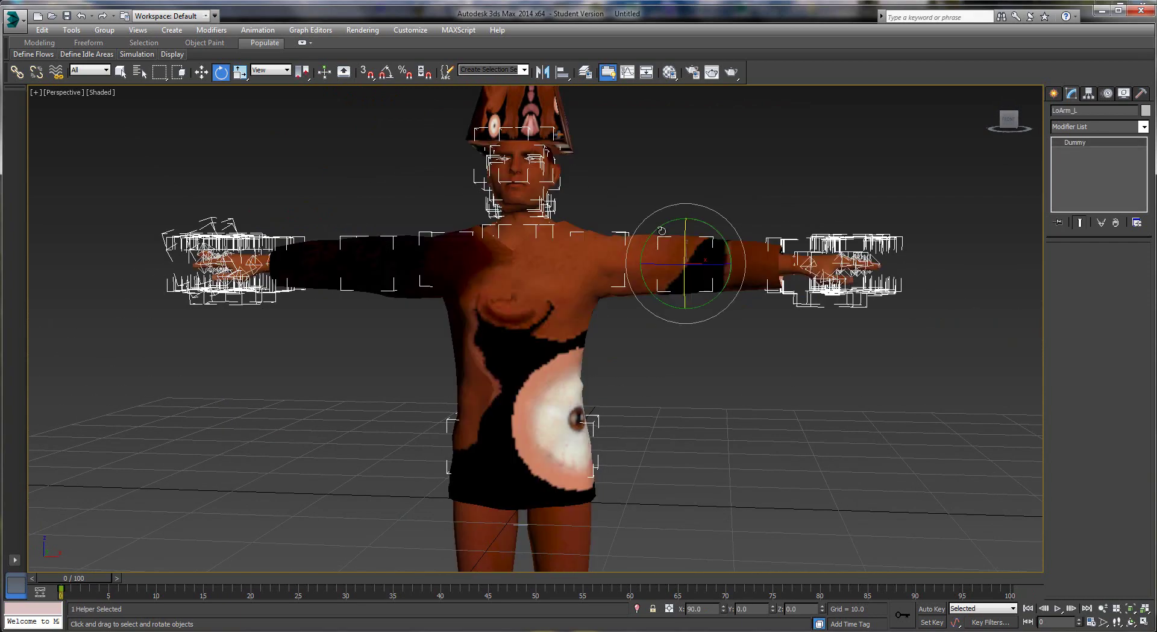
pyautogui.click(610, 254)
pyautogui.moveTo(632, 223); pyautogui.dragTo(770, 172)
pyautogui.hotkey('ctrl', 'z')
pyautogui.click(828, 176)
pyautogui.moveTo(614, 215); pyautogui.dragTo(636, 276, button='middle')
pyautogui.scroll(-3, 602, 255)
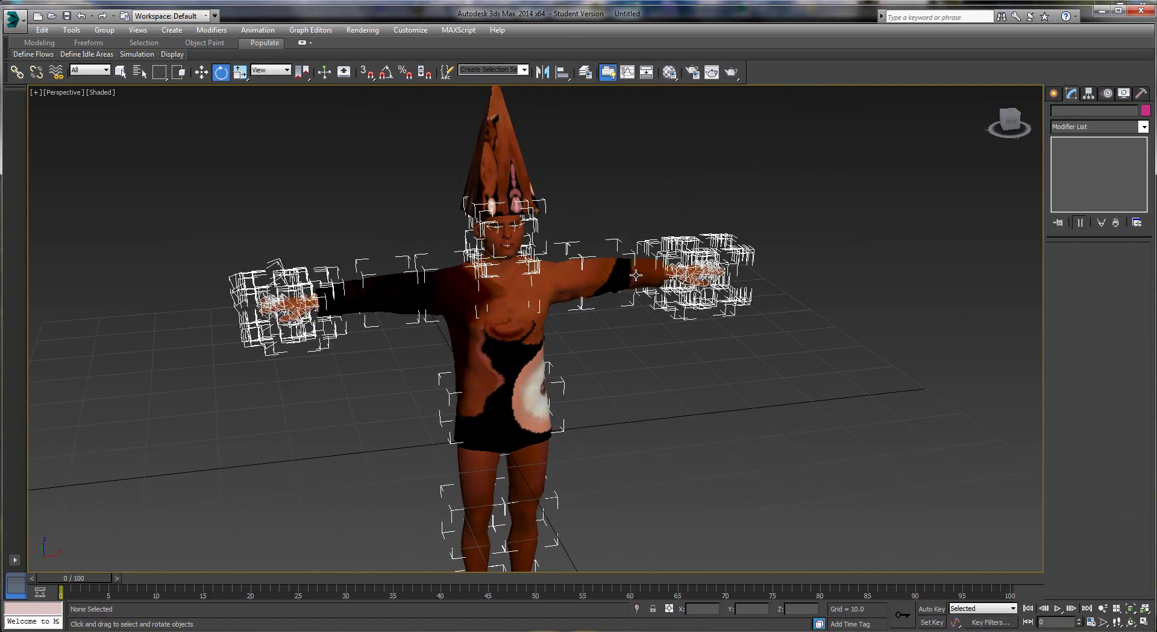